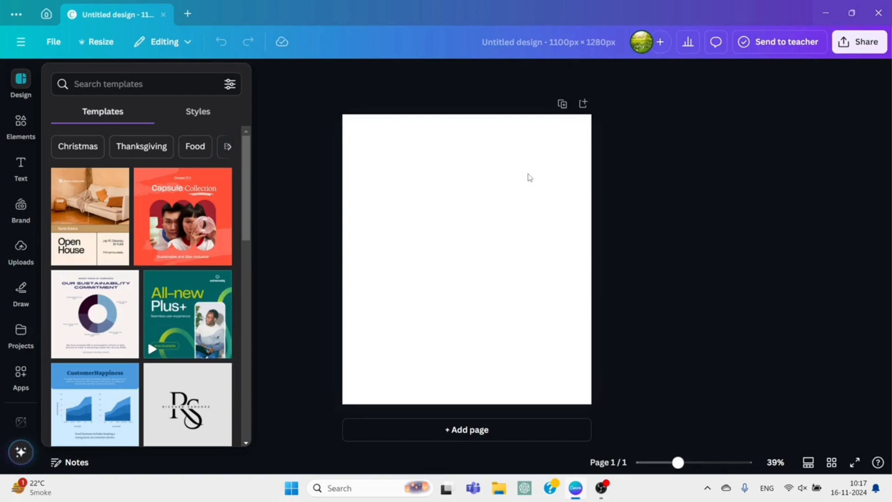
# - Set the page background to the coral pink of the Strawberry Almond Bar palette, found by searching the colours for "pink"
pyautogui.click(480, 234)
pyautogui.click(431, 74)
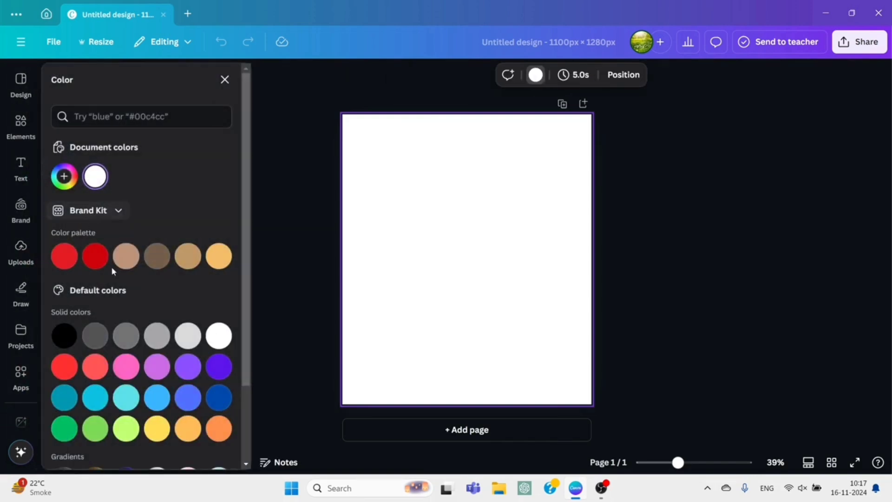
pyautogui.scroll(-2, 113, 271)
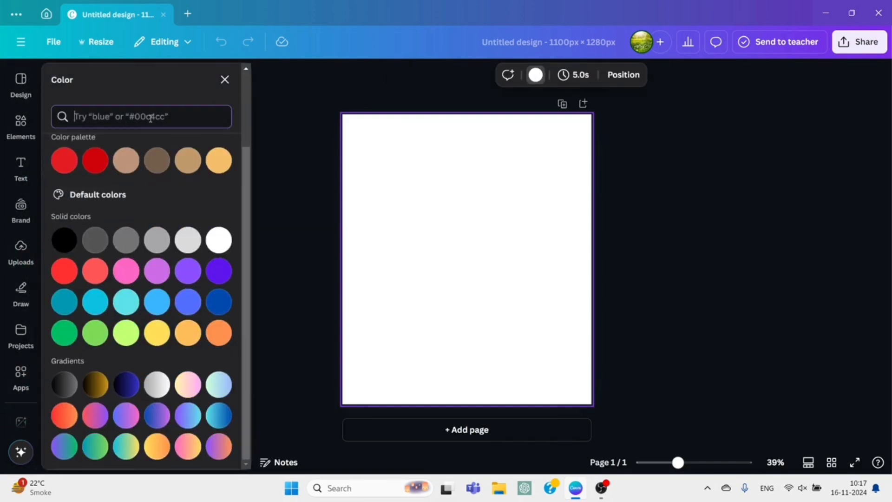
pyautogui.write('pink')
pyautogui.press('Return')
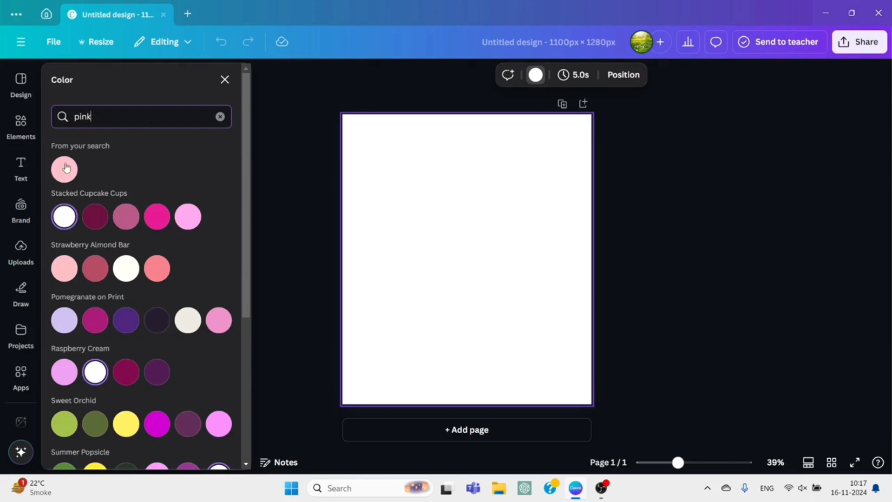
pyautogui.click(158, 272)
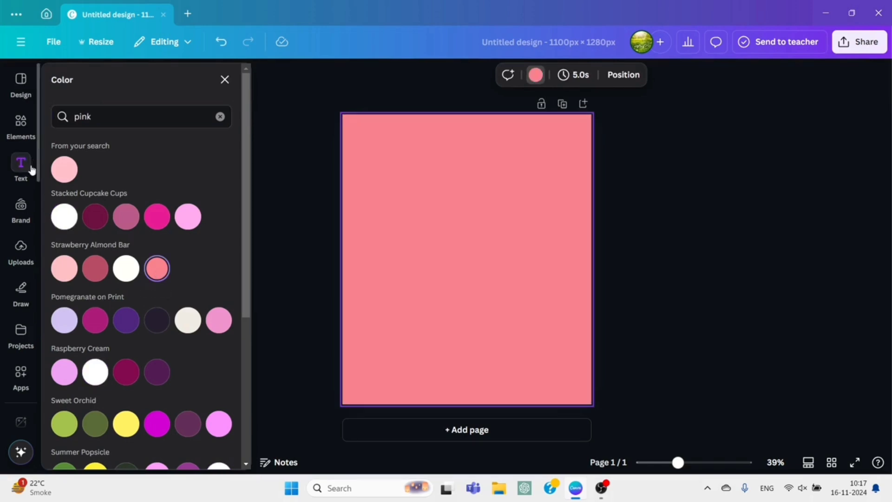
pyautogui.click(225, 79)
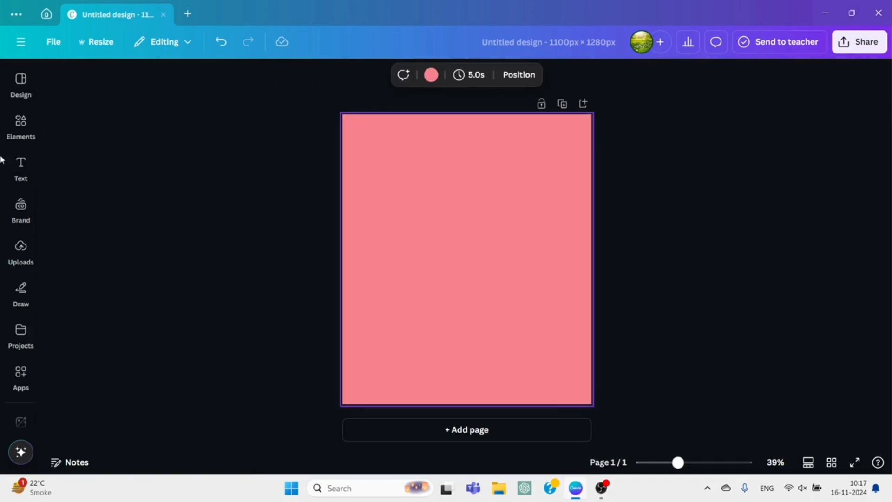
# - Search the elements for "sunburst ray" and add the white fading sunburst graphic to the page
pyautogui.click(19, 138)
pyautogui.click(169, 71)
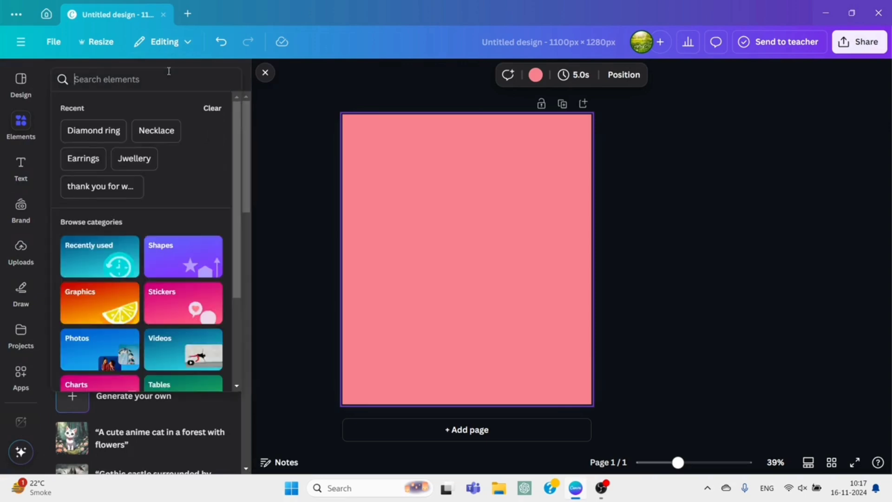
pyautogui.write('sunbu')
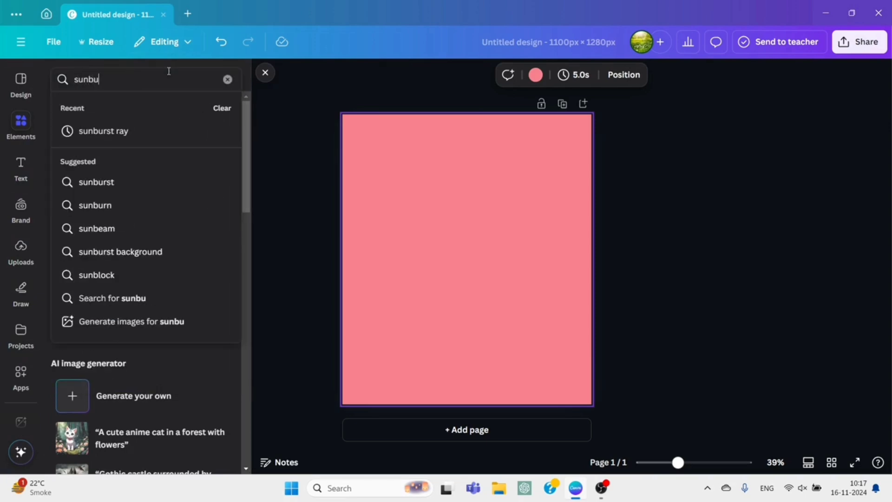
pyautogui.write('rst')
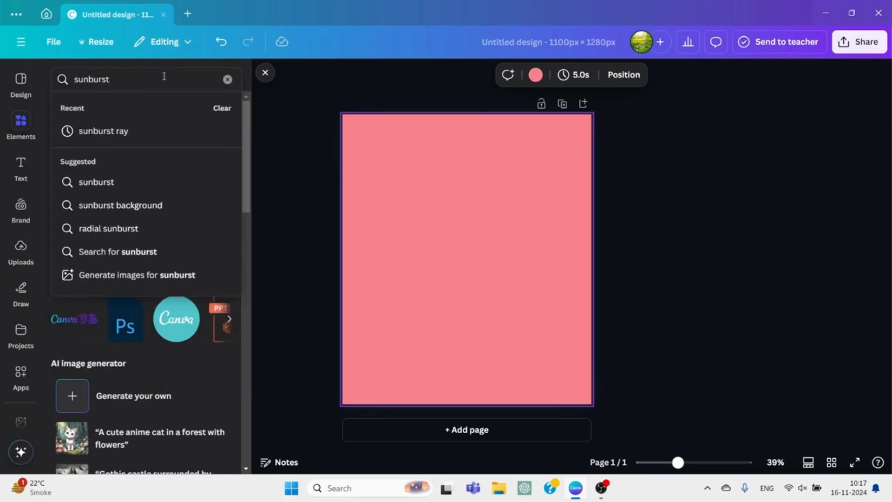
pyautogui.click(121, 132)
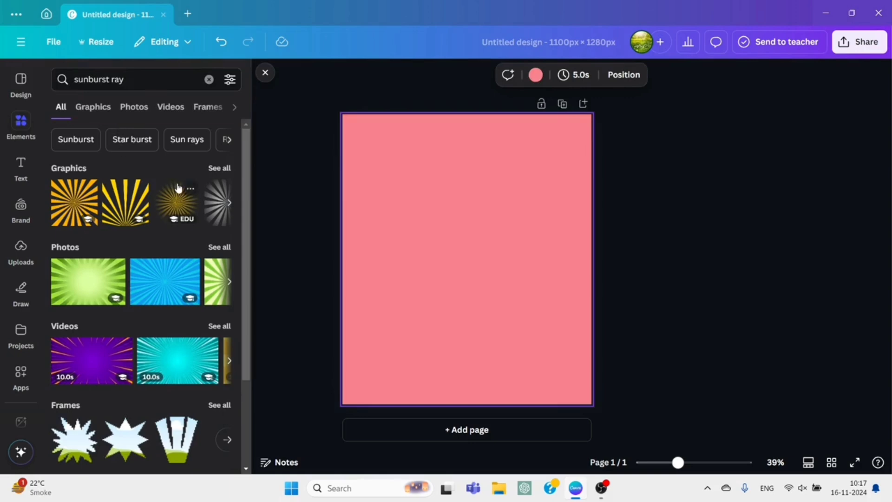
pyautogui.click(218, 168)
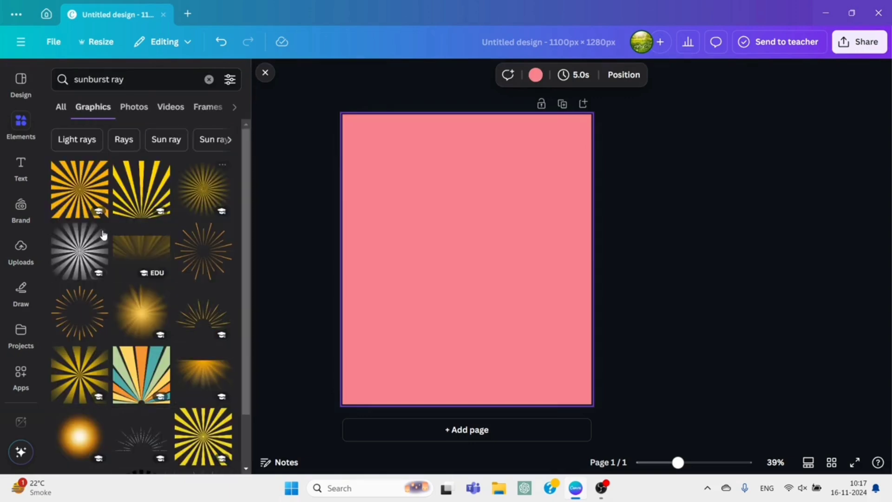
pyautogui.click(75, 251)
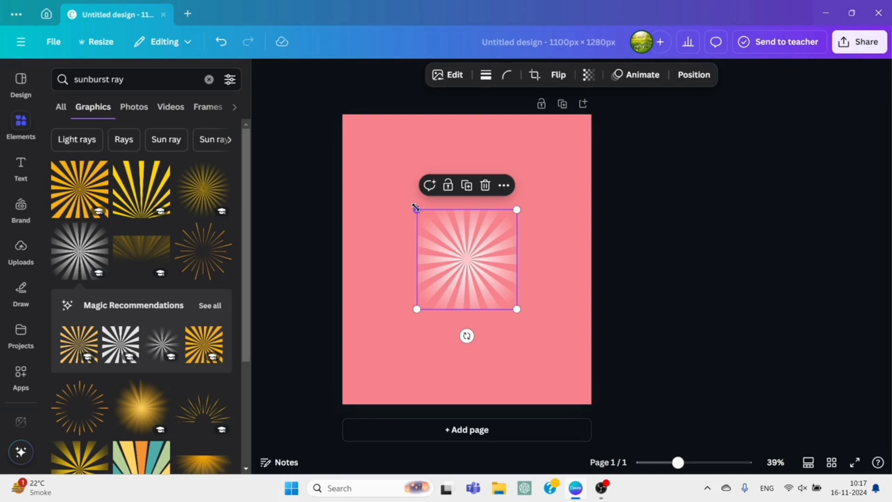
# - Enlarge the sunburst graphic until it covers the whole page and centre it on the background
pyautogui.moveTo(415, 207); pyautogui.dragTo(342, 140)
pyautogui.moveTo(391, 216); pyautogui.dragTo(386, 191)
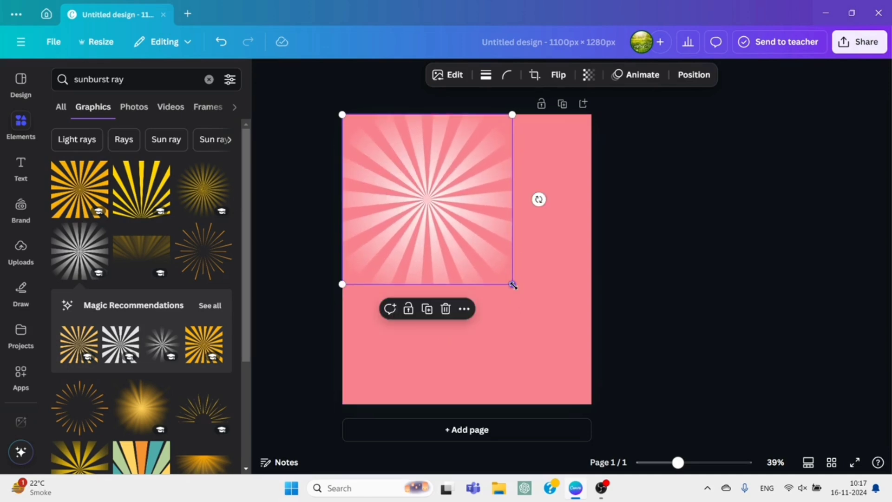
pyautogui.moveTo(512, 285); pyautogui.dragTo(579, 374)
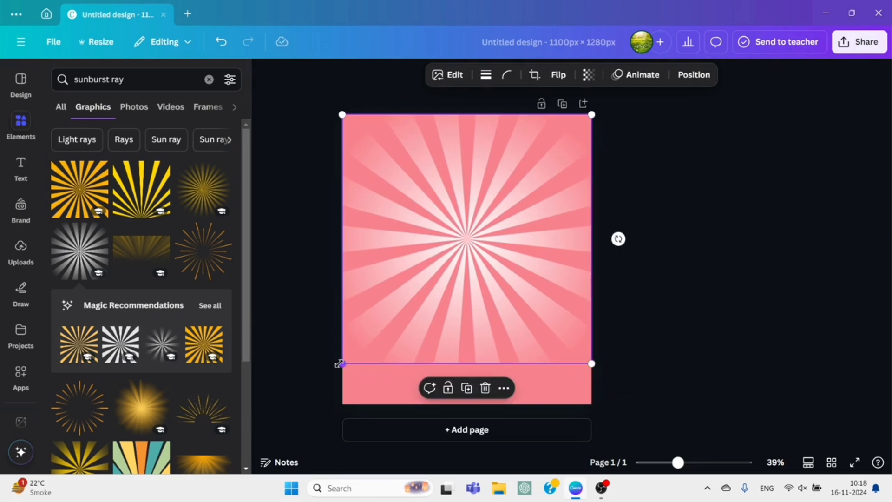
pyautogui.moveTo(326, 389); pyautogui.dragTo(308, 424)
pyautogui.moveTo(429, 288); pyautogui.dragTo(450, 289)
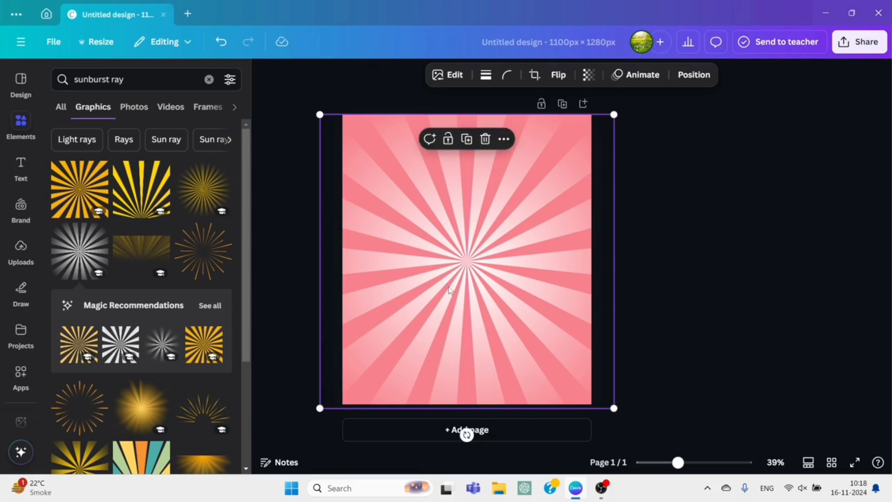
# - Set the sunburst graphic's transparency to 34 and deselect it
pyautogui.click(589, 74)
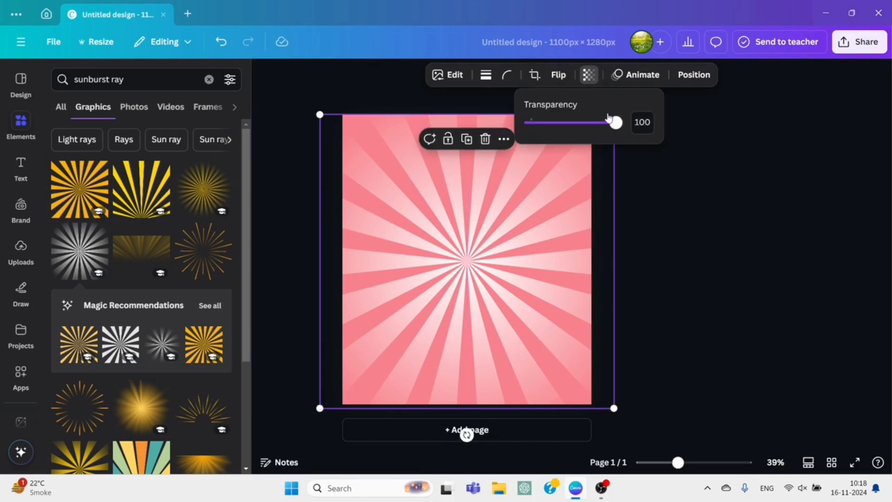
pyautogui.moveTo(615, 123); pyautogui.dragTo(558, 122)
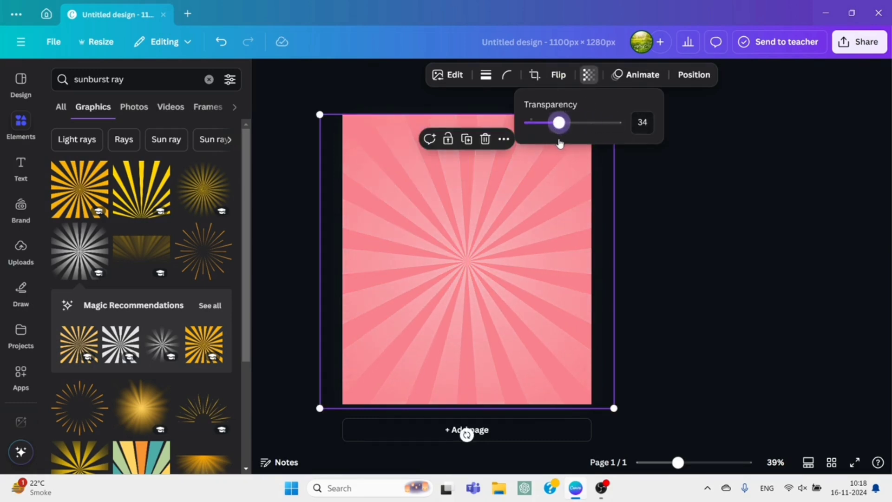
pyautogui.click(682, 247)
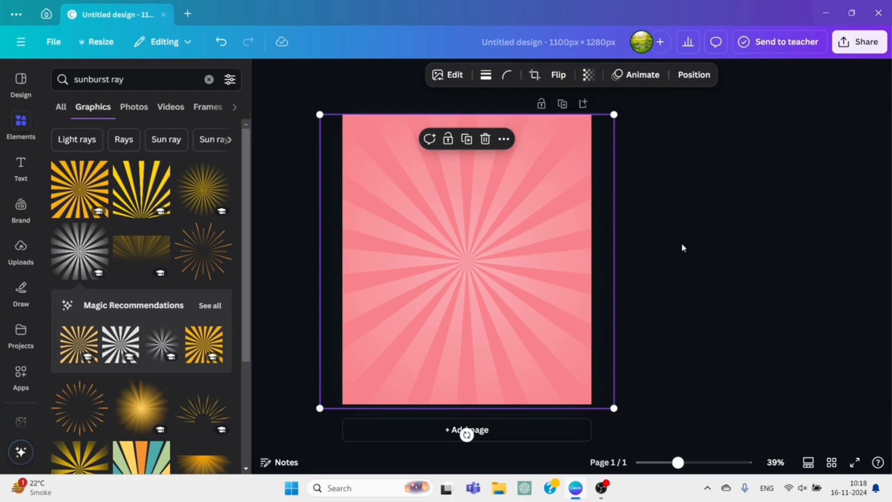
pyautogui.click(682, 248)
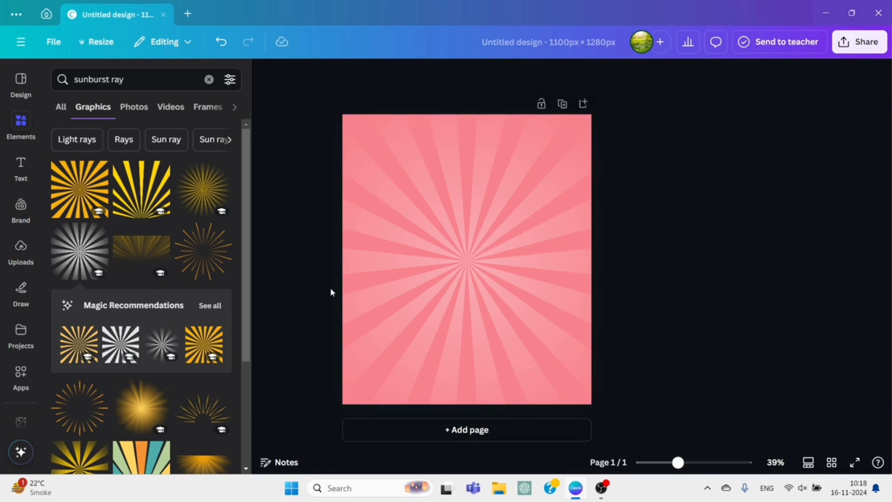
# - Search the elements for "donut" and show all the photo results
pyautogui.click(209, 79)
pyautogui.write('do')
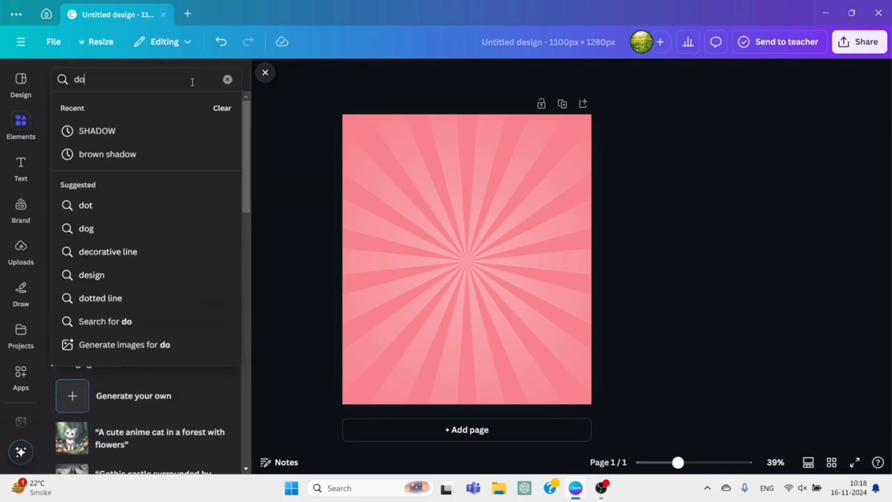
pyautogui.write('nut')
pyautogui.press('Return')
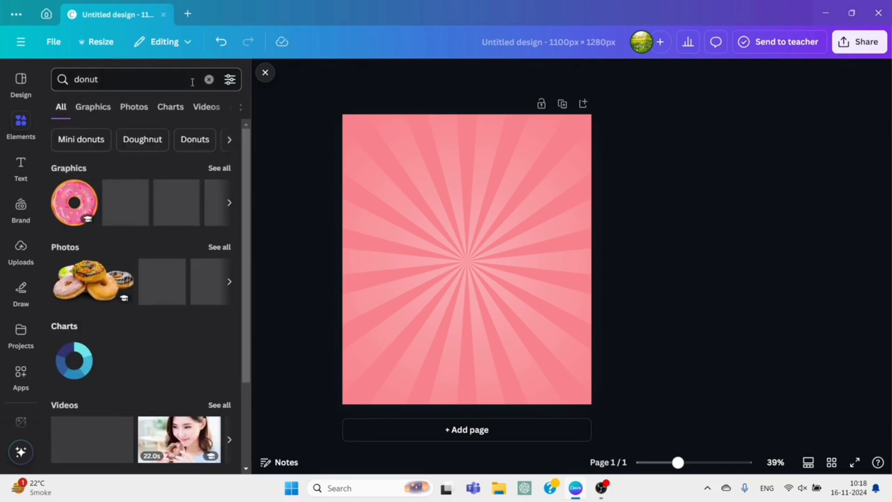
pyautogui.click(220, 247)
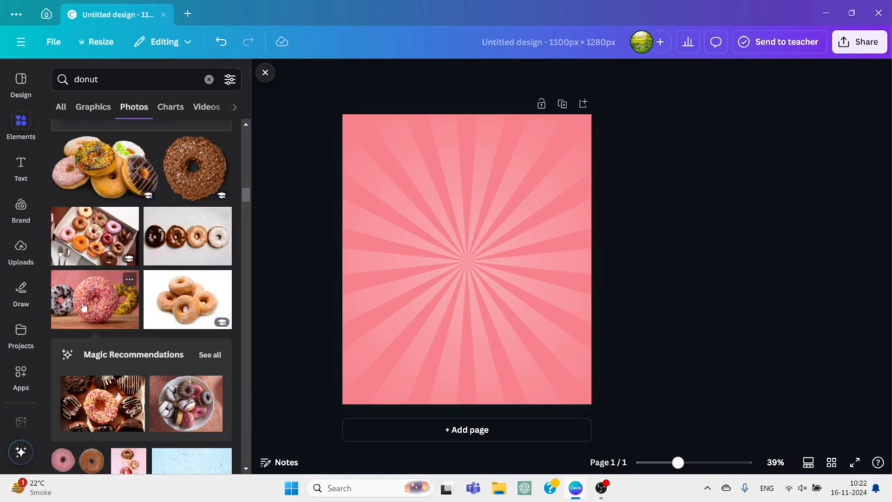
# - Add the photo of a pink sprinkled donut in front of two blurred donuts and remove its background
pyautogui.click(84, 307)
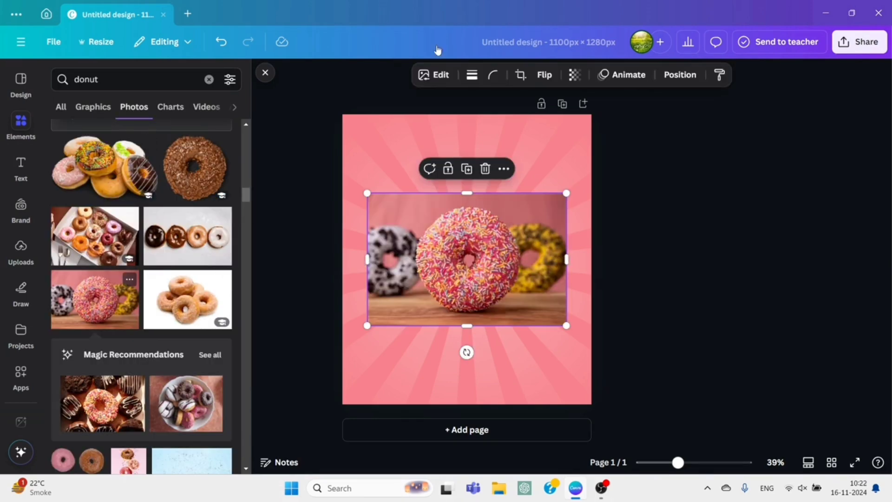
pyautogui.click(439, 75)
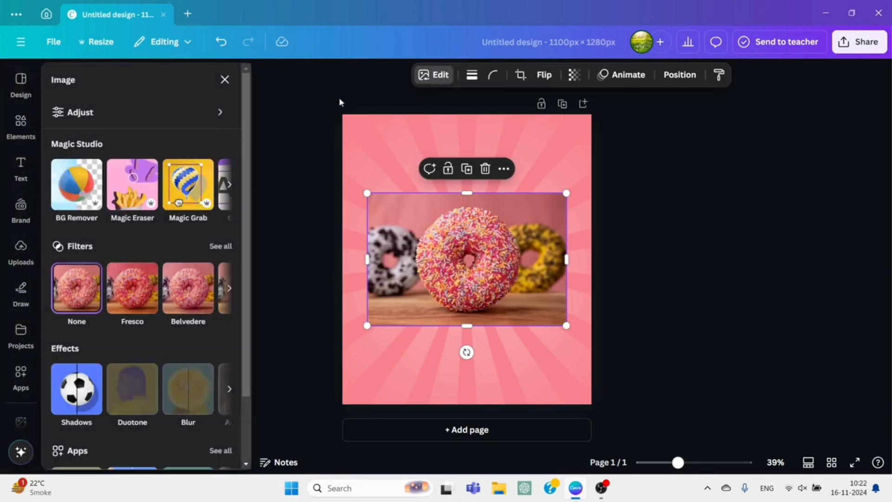
pyautogui.click(65, 188)
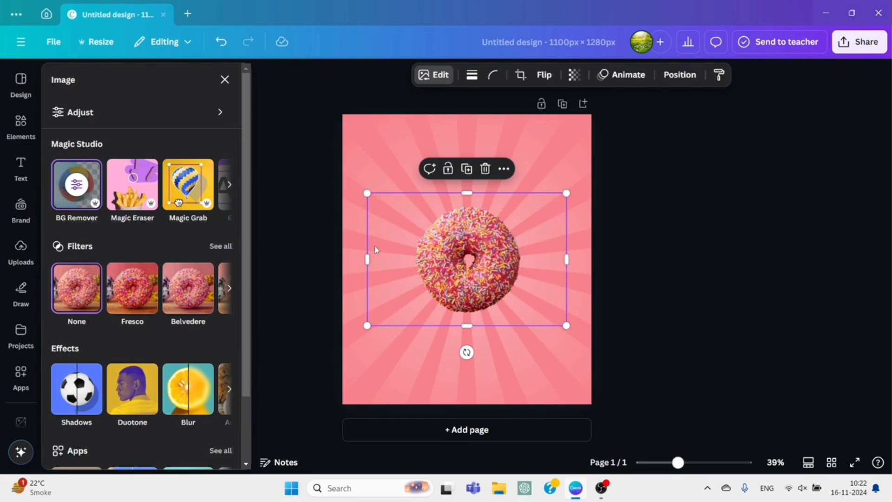
# - Add the photo of a white sprinkled donut on a pink backdrop and remove its background
pyautogui.click(195, 255)
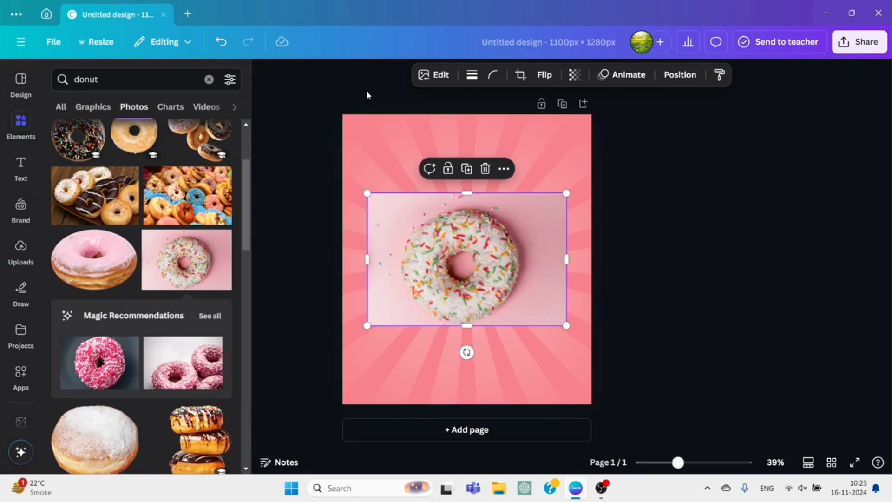
pyautogui.click(441, 76)
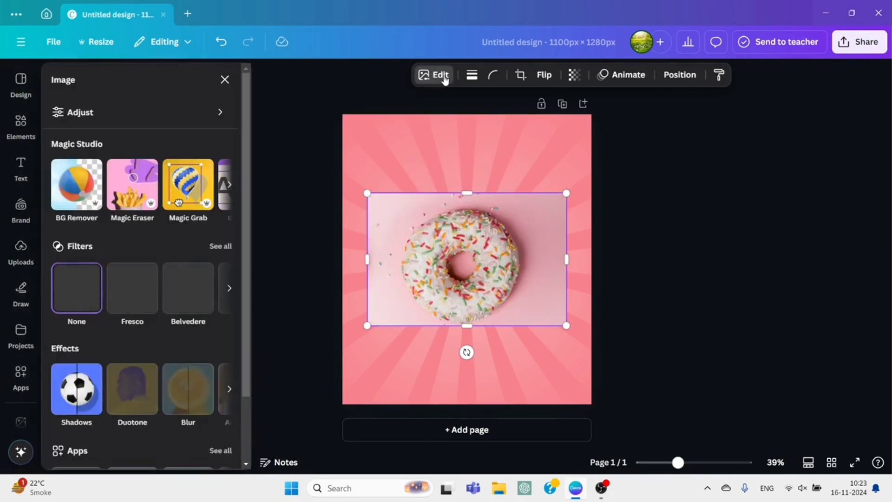
pyautogui.click(79, 186)
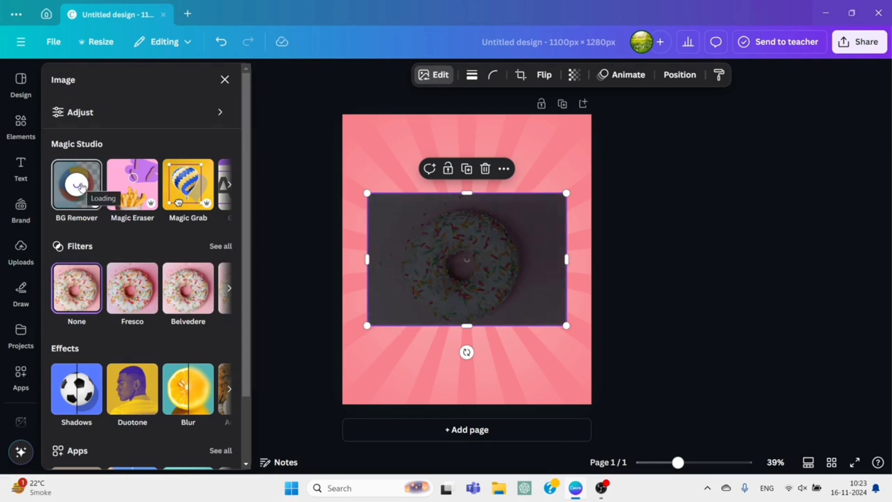
# - Add the photo of a bright pink sprinkled donut on a white backdrop and remove its background
pyautogui.click(17, 125)
pyautogui.click(205, 244)
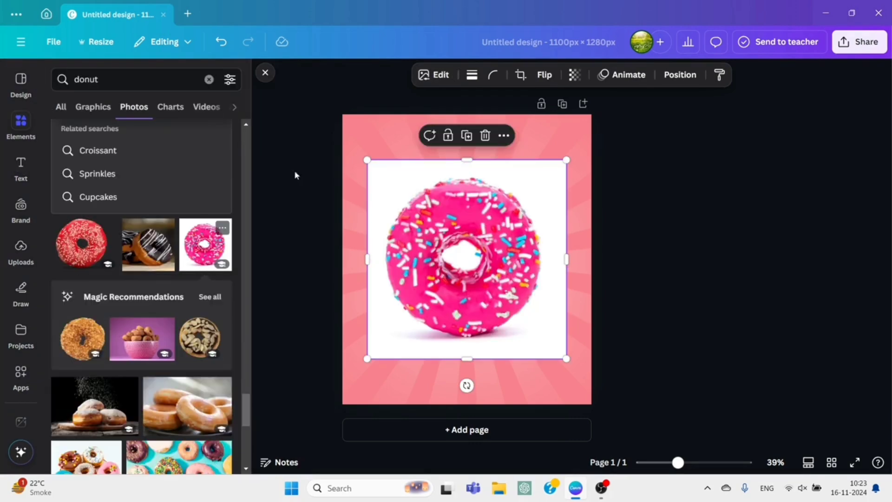
pyautogui.click(441, 75)
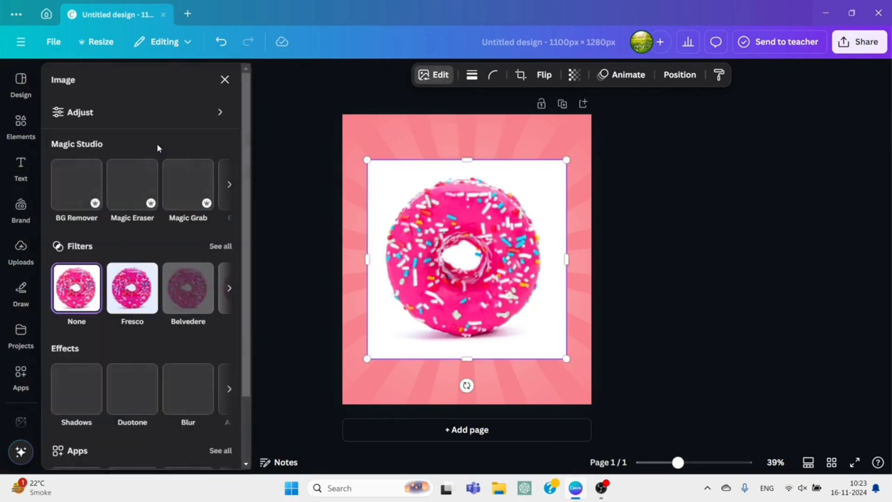
pyautogui.click(76, 185)
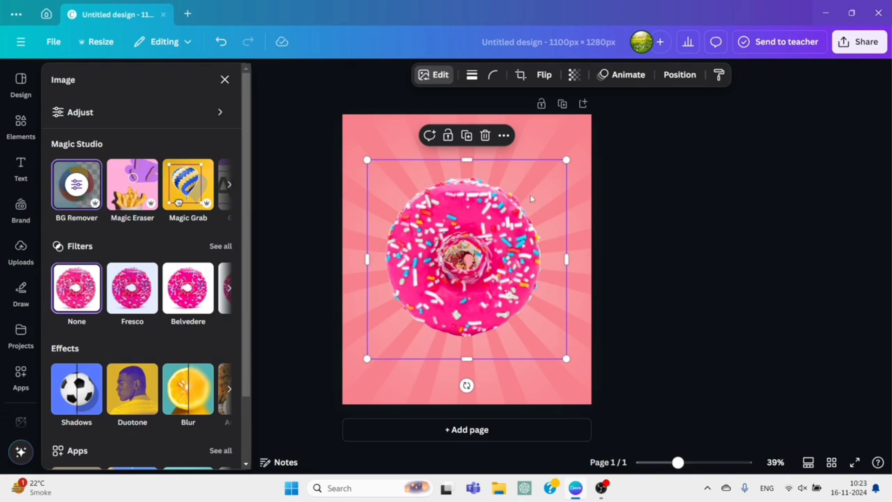
# - Shrink the bright pink and white donuts and place them to the left and right of the central donut, slightly overlapping it
pyautogui.moveTo(532, 196); pyautogui.dragTo(474, 251)
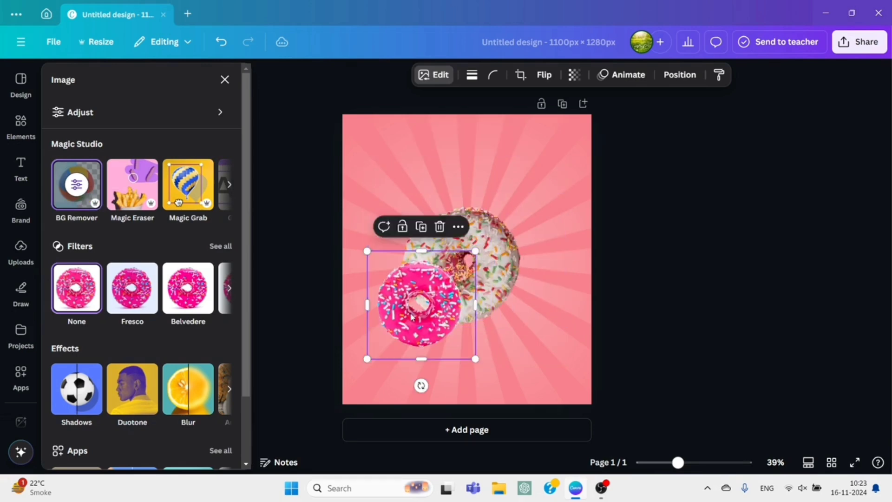
pyautogui.moveTo(420, 304); pyautogui.dragTo(387, 280)
pyautogui.click(491, 274)
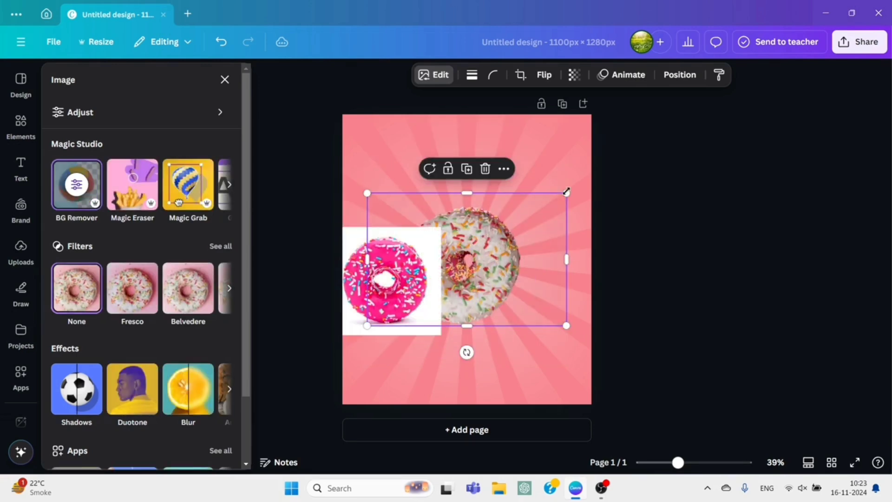
pyautogui.moveTo(567, 193); pyautogui.dragTo(471, 257)
pyautogui.moveTo(448, 305); pyautogui.dragTo(577, 300)
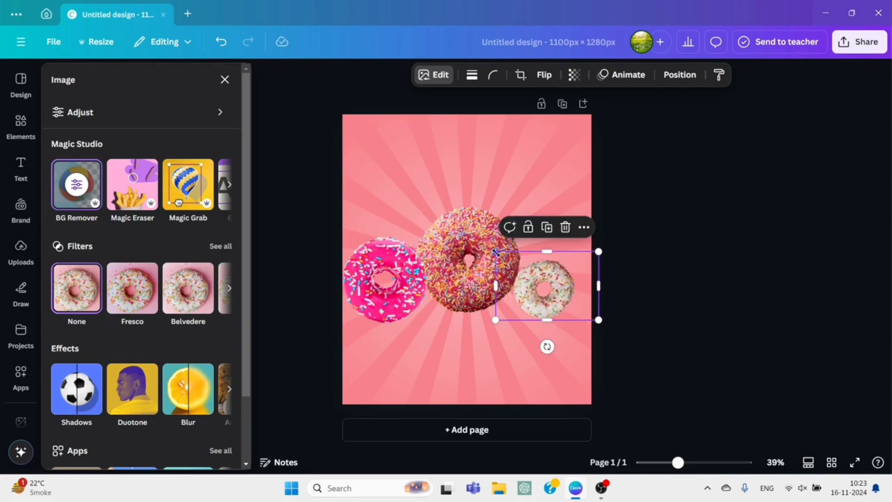
pyautogui.moveTo(495, 252); pyautogui.dragTo(467, 232)
pyautogui.moveTo(531, 290); pyautogui.dragTo(544, 284)
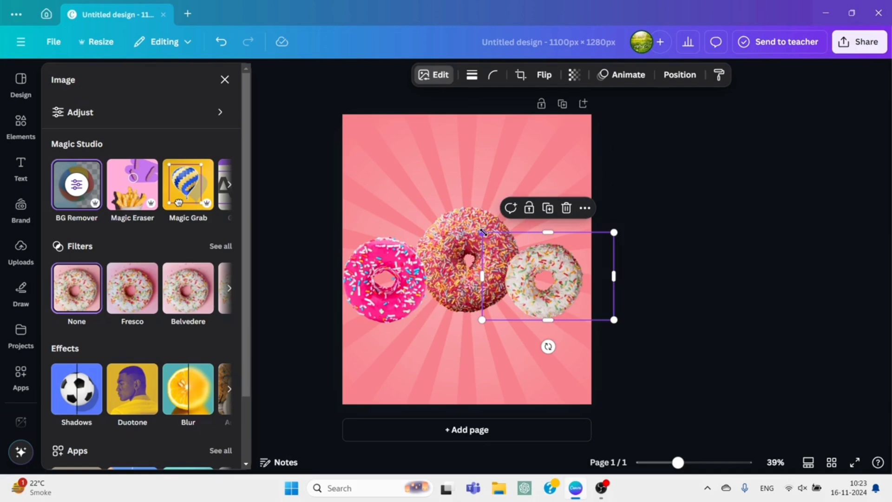
pyautogui.moveTo(482, 232); pyautogui.dragTo(470, 224)
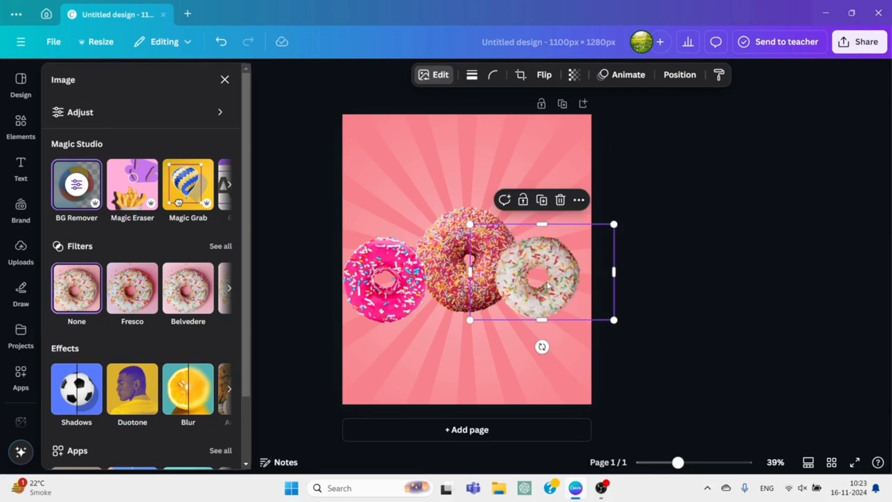
# - Crop the empty margins beside the white donut and reposition the white and bright pink donuts evenly around the central donut
pyautogui.moveTo(617, 272); pyautogui.dragTo(585, 273)
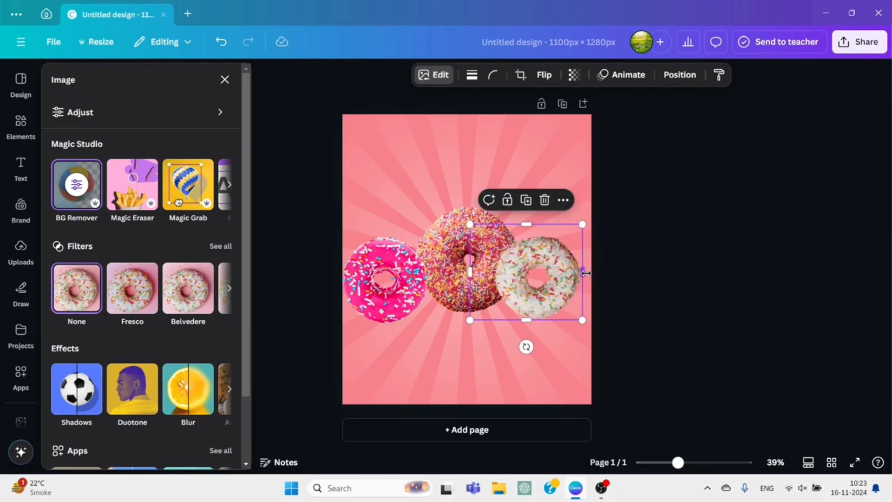
pyautogui.moveTo(481, 274); pyautogui.dragTo(539, 289)
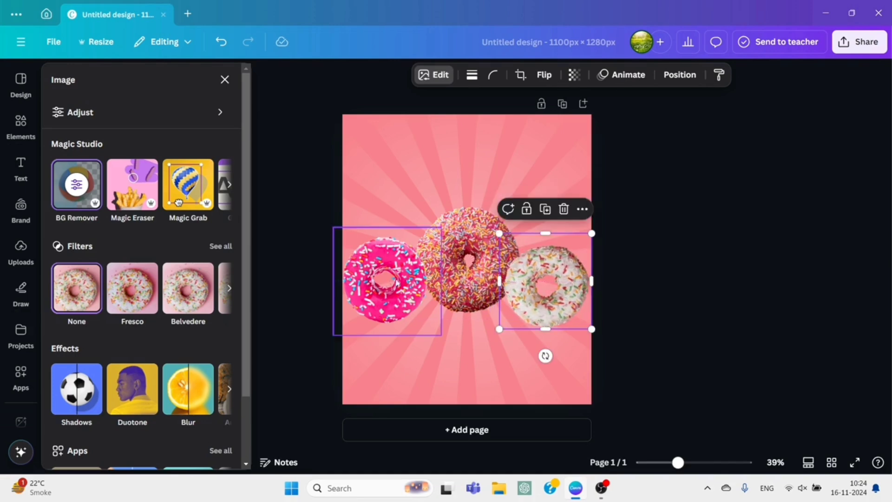
pyautogui.moveTo(397, 282); pyautogui.dragTo(400, 285)
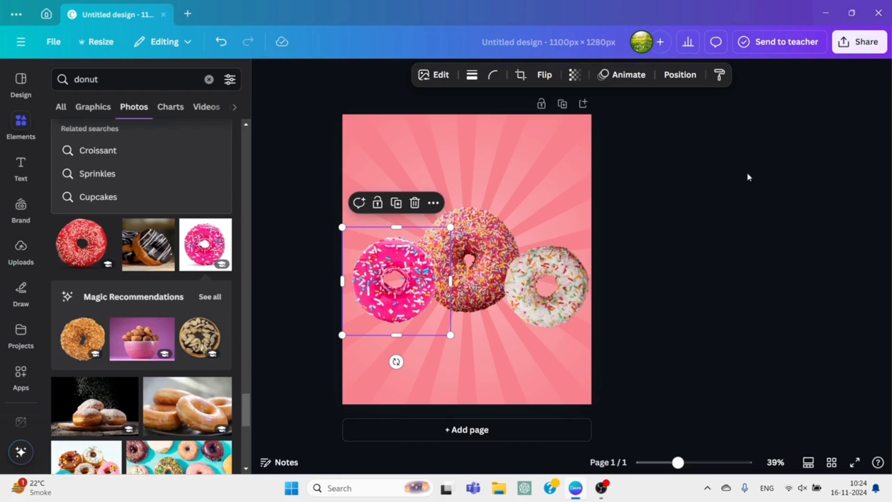
pyautogui.click(675, 255)
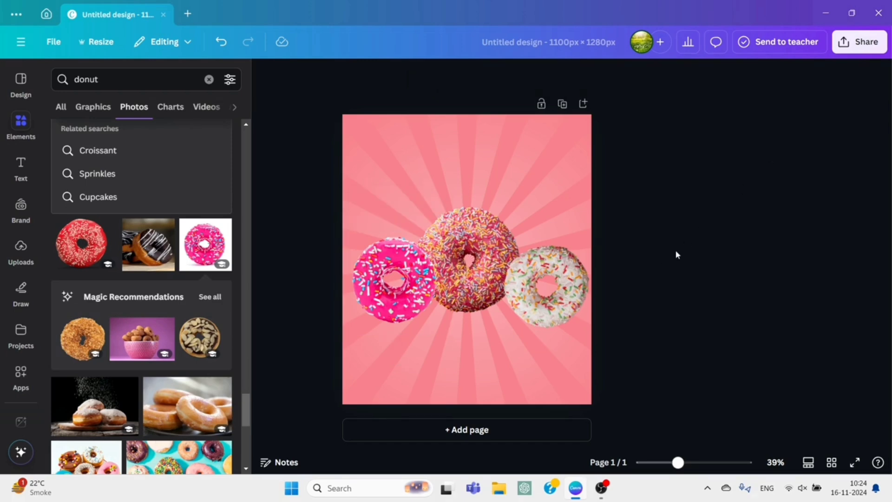
# - Search the elements for "shadow", add the soft flat oval shadow graphic, shrink it and place it under the central donut
pyautogui.click(209, 80)
pyautogui.write('sha')
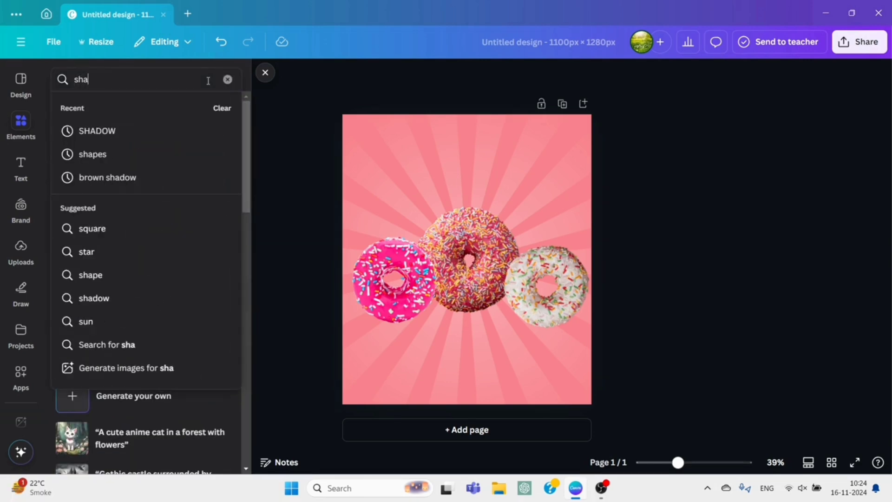
pyautogui.write('dow')
pyautogui.press('Return')
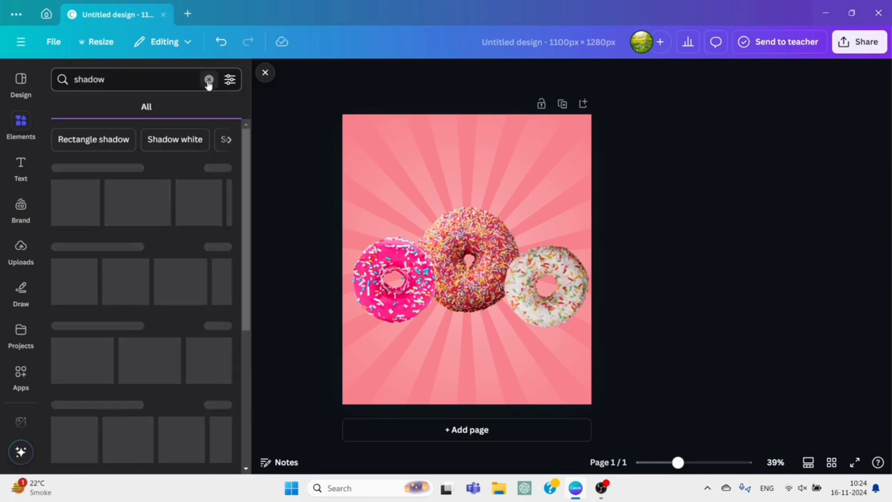
pyautogui.click(77, 197)
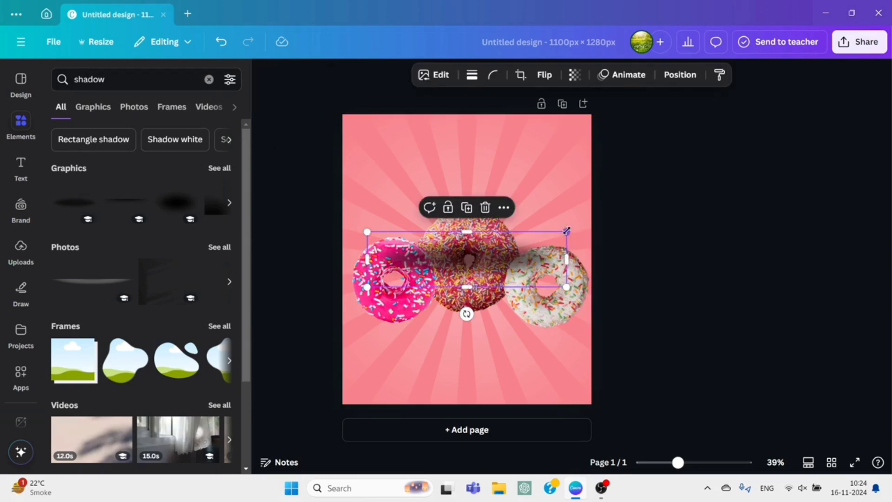
pyautogui.moveTo(566, 230); pyautogui.dragTo(507, 247)
pyautogui.moveTo(457, 273); pyautogui.dragTo(490, 319)
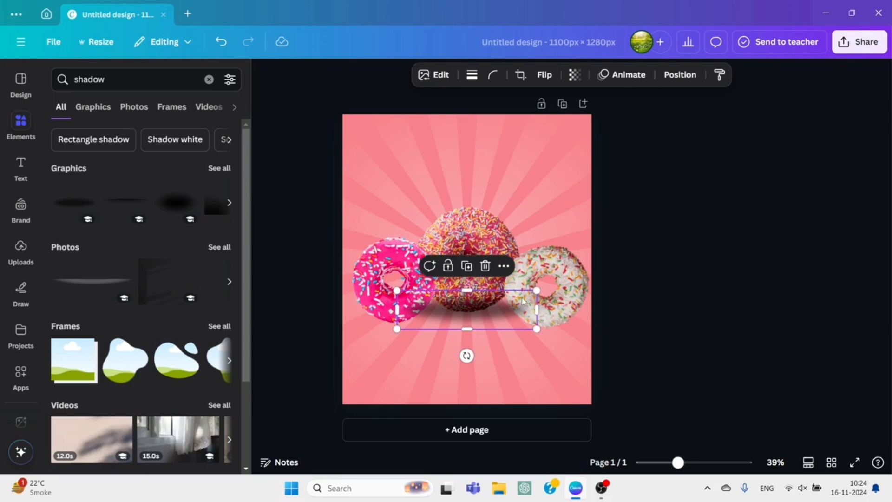
# - Shrink the shadow to the central donut's width, center it at the donut's base and set its transparency to 65
pyautogui.moveTo(537, 290); pyautogui.dragTo(500, 301)
pyautogui.moveTo(454, 320); pyautogui.dragTo(470, 319)
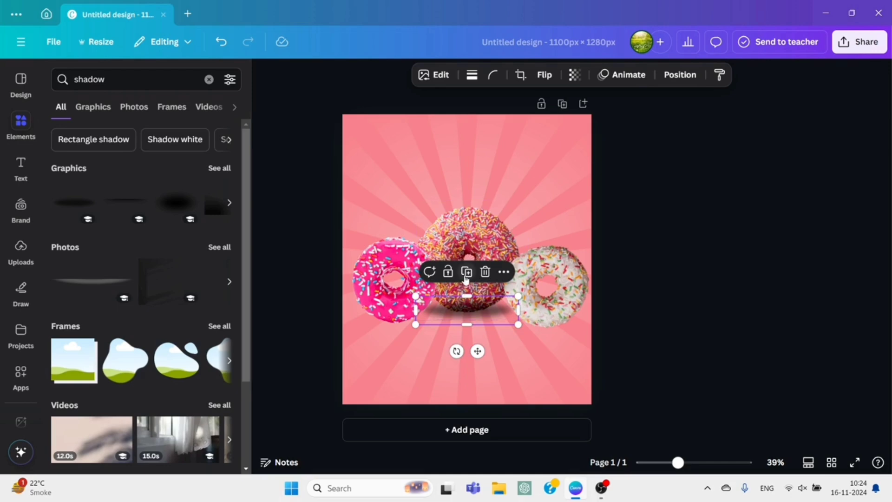
pyautogui.click(574, 74)
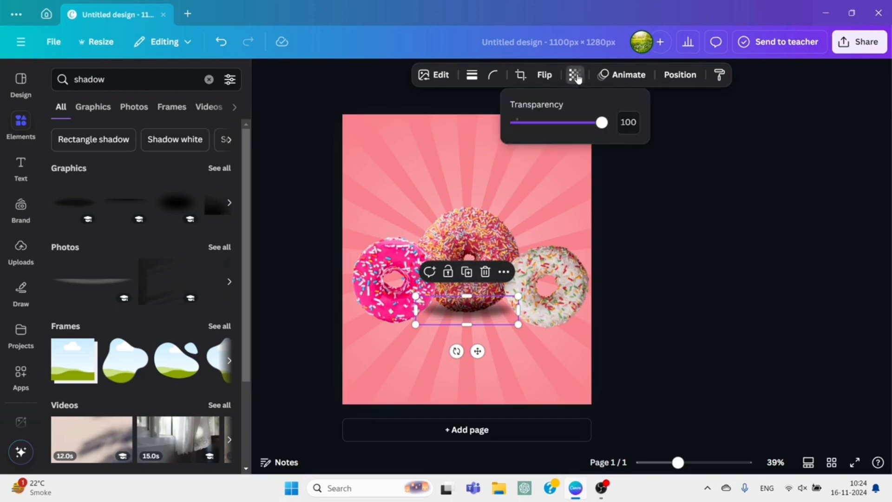
pyautogui.moveTo(599, 123); pyautogui.dragTo(573, 135)
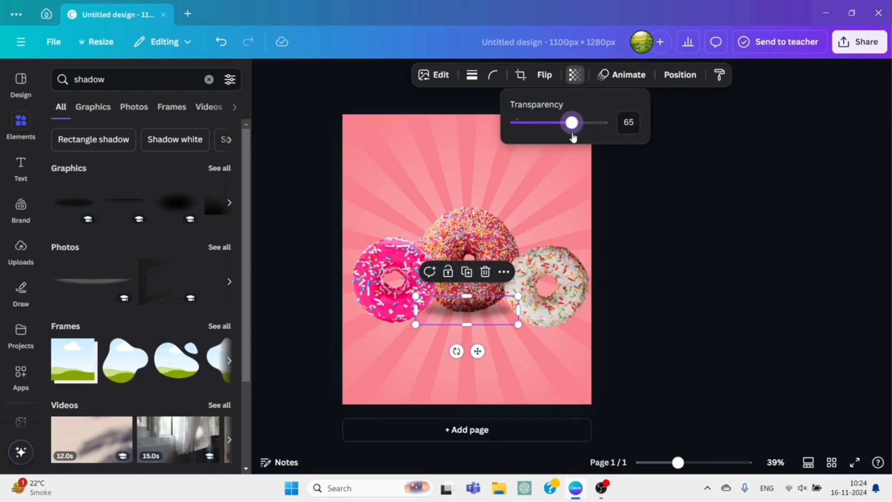
# - Duplicate the shadow for the white and bright pink donuts, shrinking the copies to fit beneath each donut
pyautogui.click(466, 271)
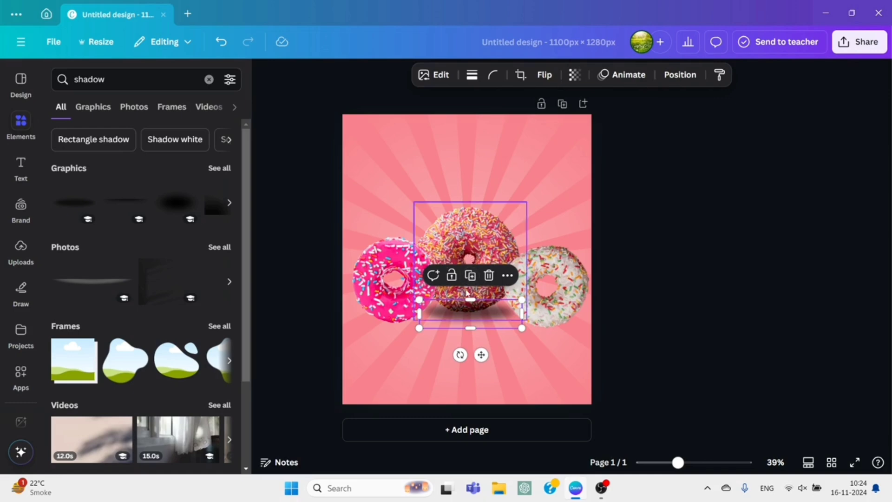
pyautogui.moveTo(468, 314); pyautogui.dragTo(543, 330)
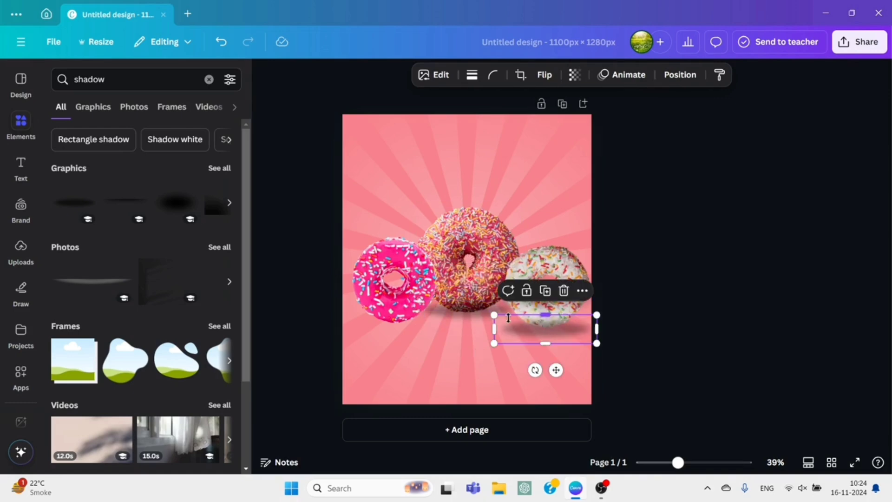
pyautogui.moveTo(495, 316); pyautogui.dragTo(545, 322)
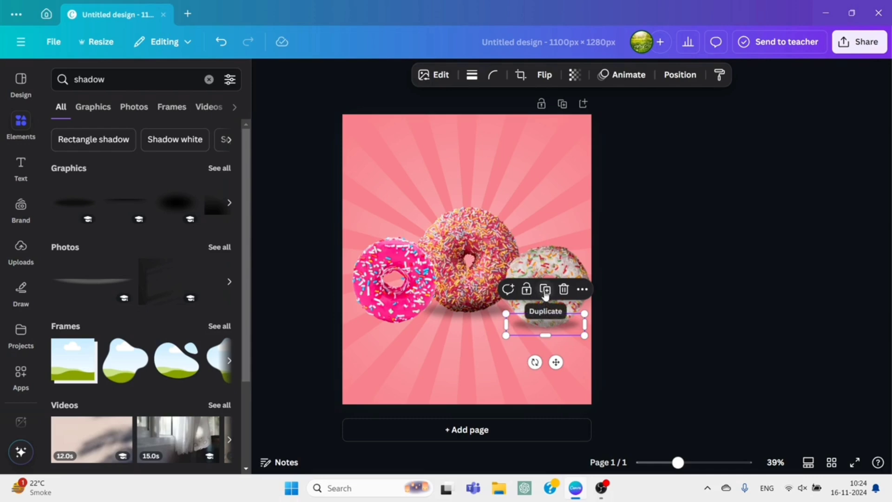
pyautogui.click(545, 293)
pyautogui.moveTo(557, 334); pyautogui.dragTo(403, 326)
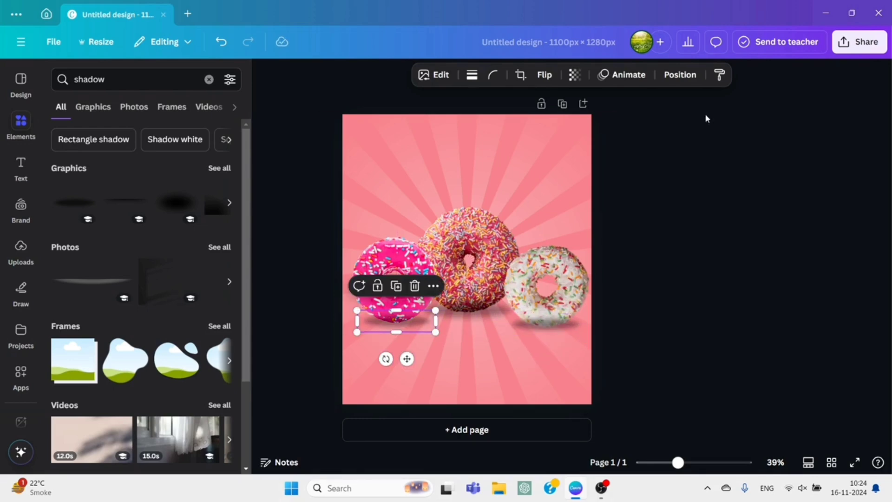
# - Reorder the layers so all three shadows sit behind the donuts and above the sunburst
pyautogui.click(683, 83)
pyautogui.click(201, 112)
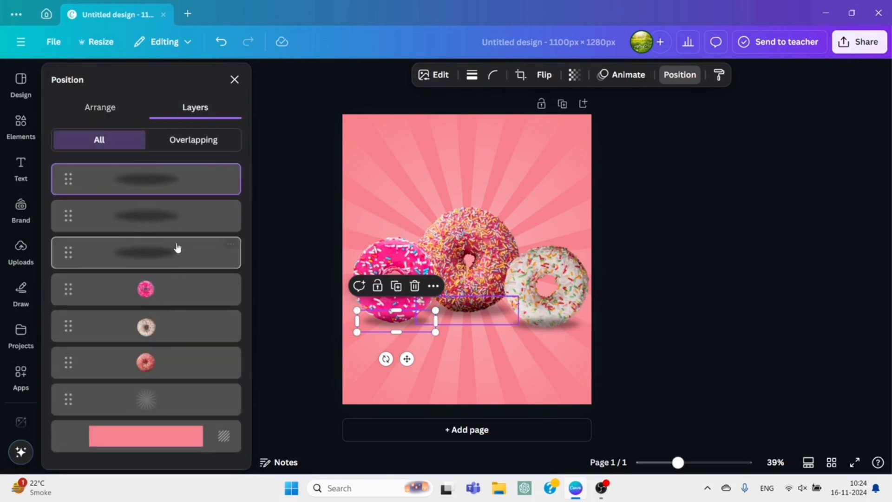
pyautogui.moveTo(163, 264); pyautogui.dragTo(171, 370)
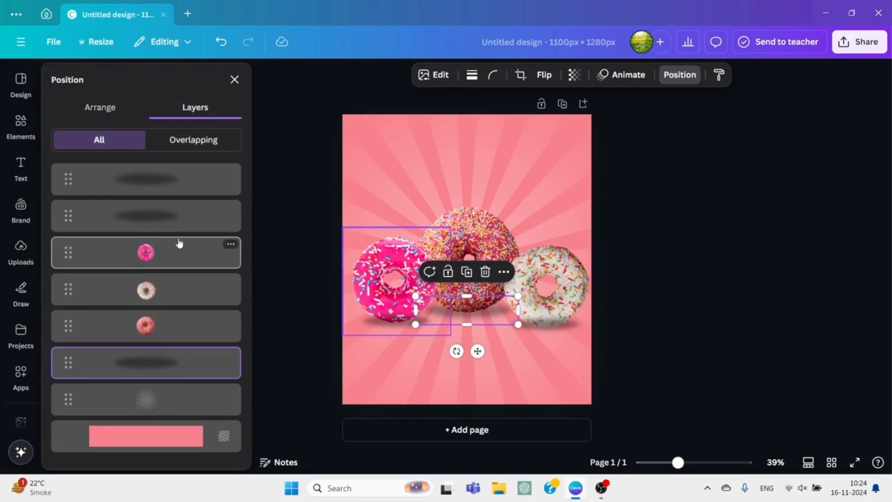
pyautogui.moveTo(182, 222); pyautogui.dragTo(156, 339)
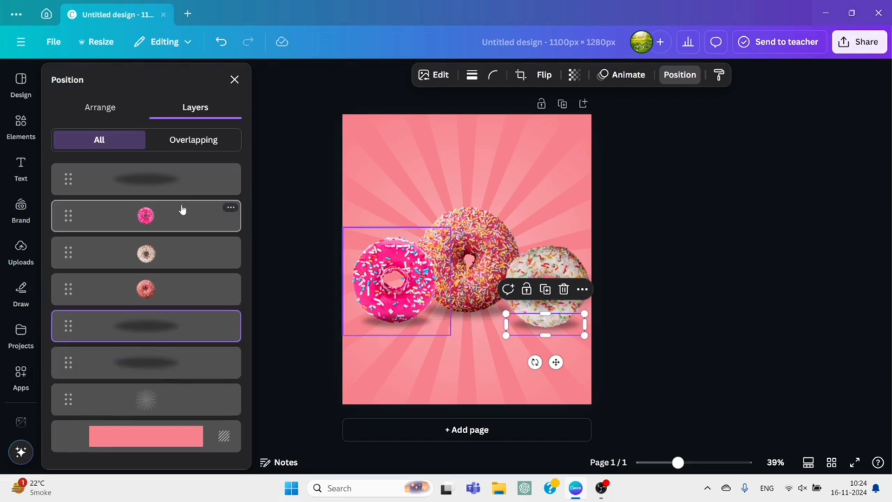
pyautogui.moveTo(190, 193); pyautogui.dragTo(192, 327)
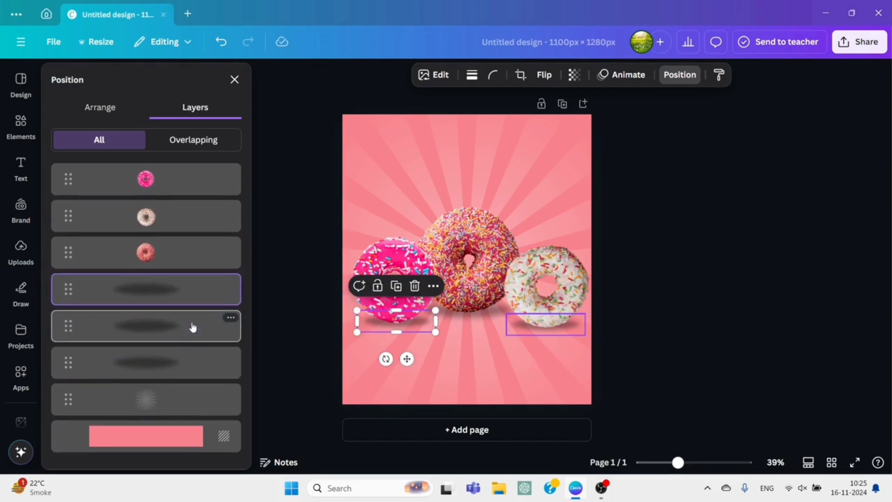
pyautogui.click(725, 236)
pyautogui.click(725, 236)
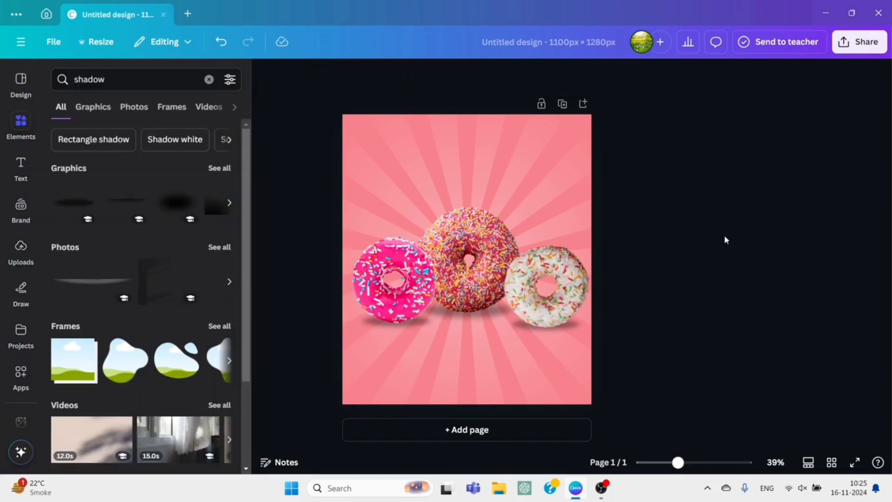
# - Search the elements for "RIPPED PAPER" graphics and add the plain white strip with torn upper and lower edges
pyautogui.click(209, 79)
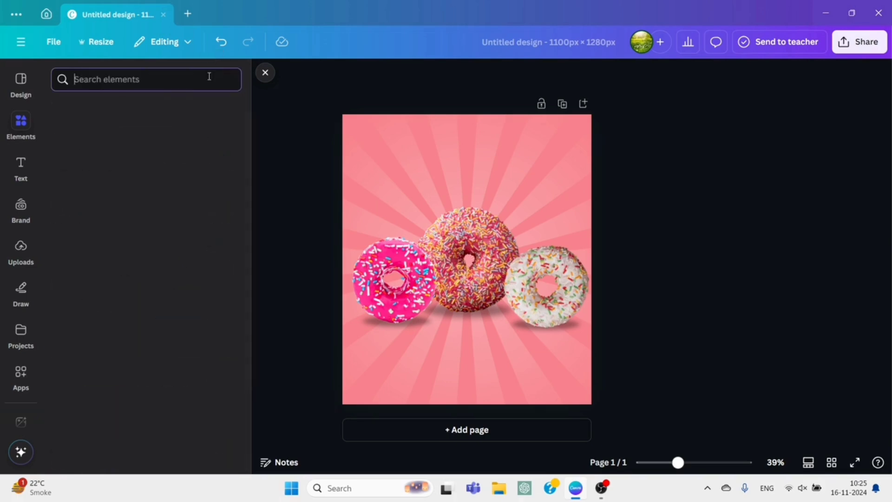
pyautogui.write('ripped')
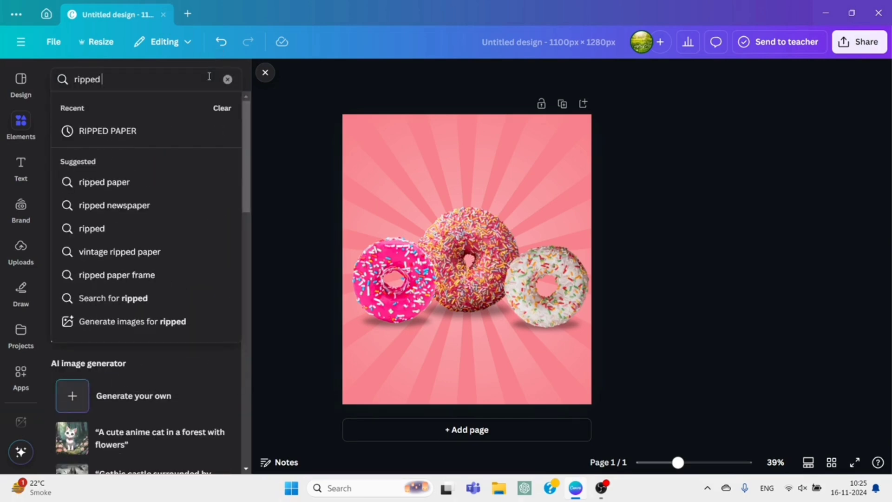
pyautogui.click(145, 132)
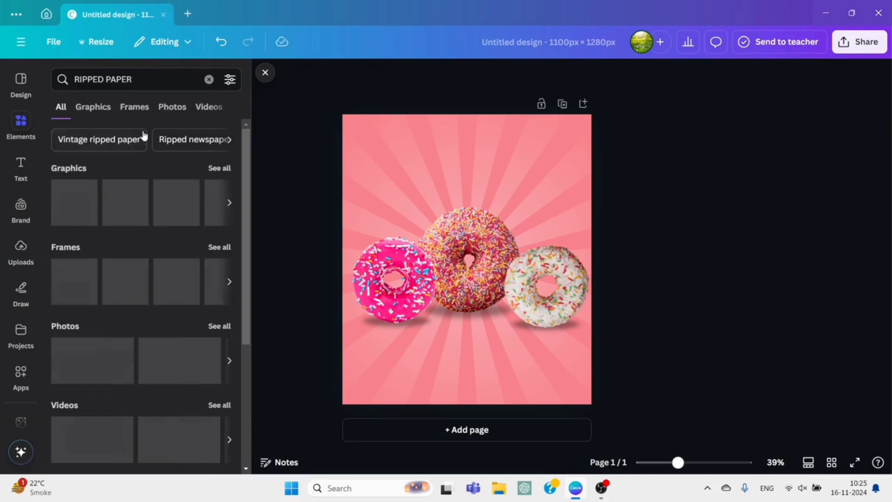
pyautogui.click(215, 170)
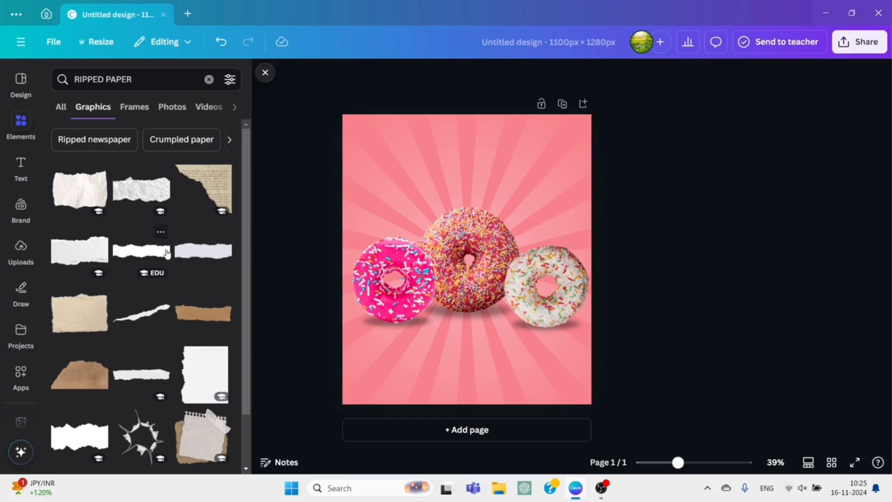
pyautogui.scroll(-3, 167, 253)
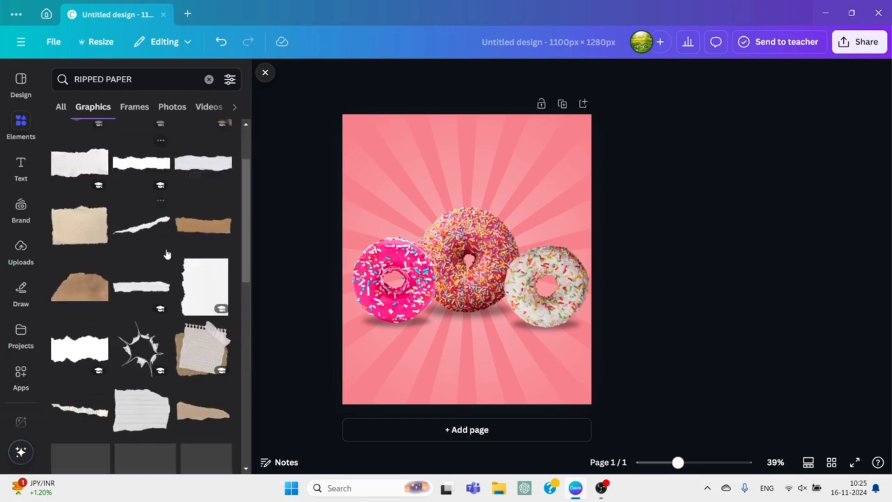
pyautogui.click(72, 288)
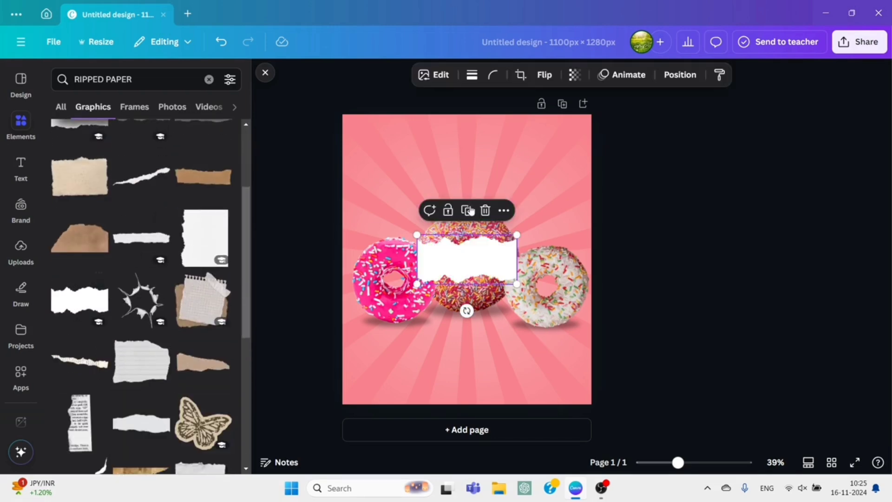
# - Enlarge the ripped paper beyond the page width and place it across the bottom of the poster, its torn edge just below the donuts
pyautogui.moveTo(412, 232); pyautogui.dragTo(329, 191)
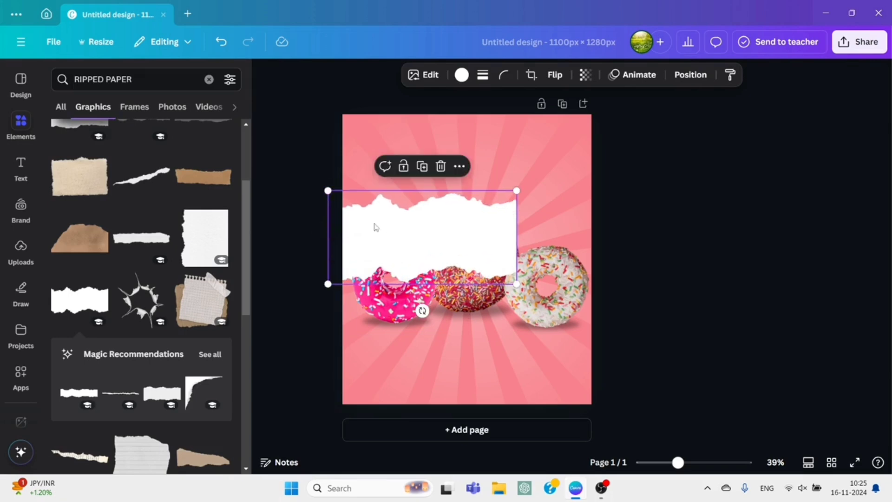
pyautogui.moveTo(516, 282); pyautogui.dragTo(613, 330)
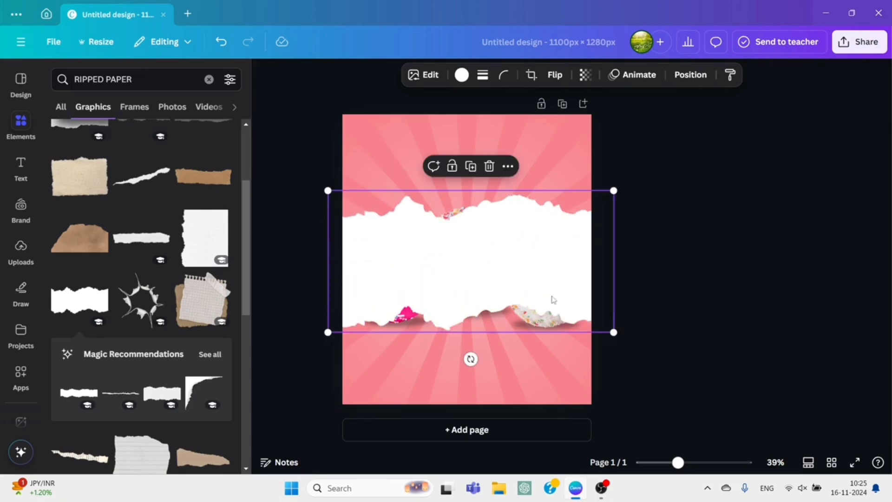
pyautogui.moveTo(553, 299); pyautogui.dragTo(555, 432)
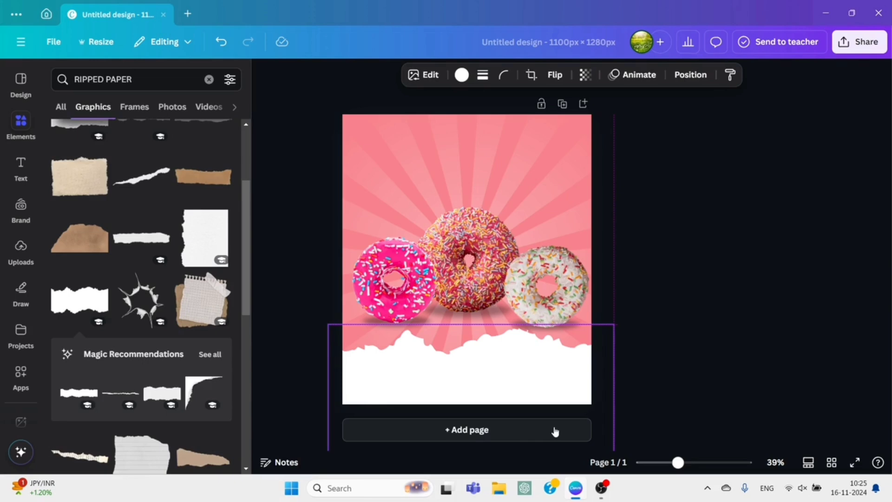
pyautogui.moveTo(555, 432); pyautogui.dragTo(555, 431)
pyautogui.moveTo(555, 432); pyautogui.dragTo(556, 431)
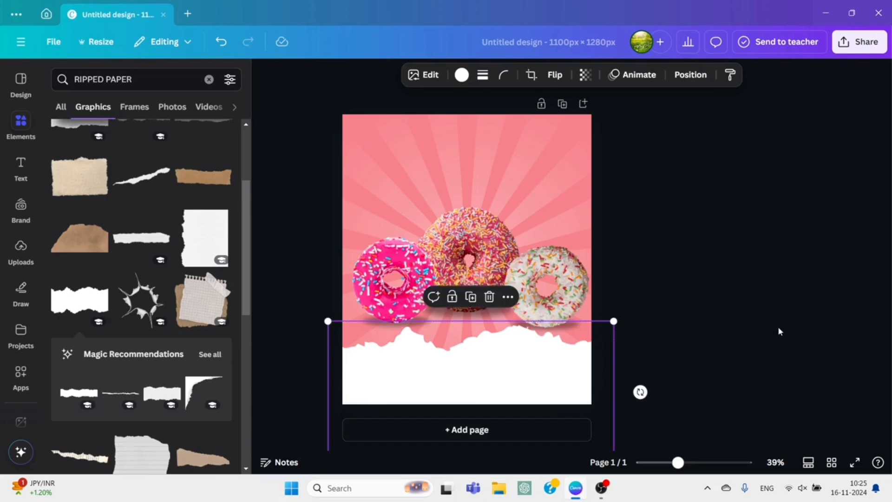
pyautogui.click(749, 334)
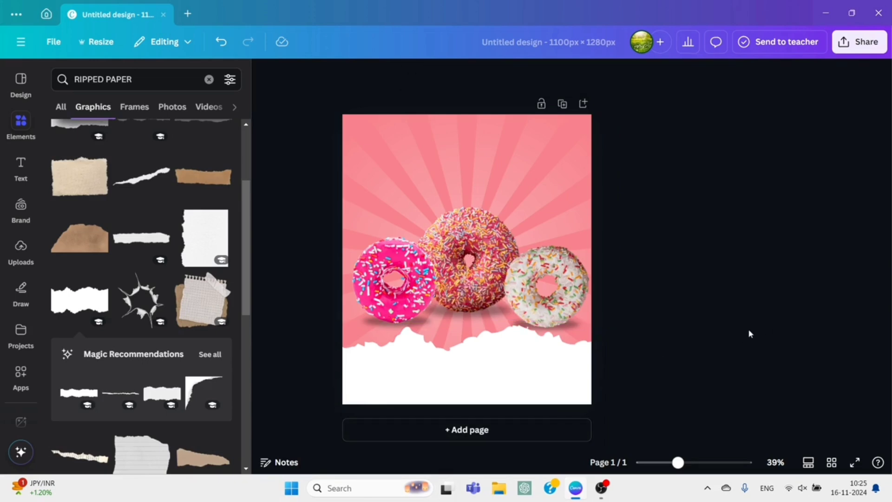
# - Add a heading reading "DONUT" and enlarge it to font size 172
pyautogui.click(209, 79)
pyautogui.click(20, 176)
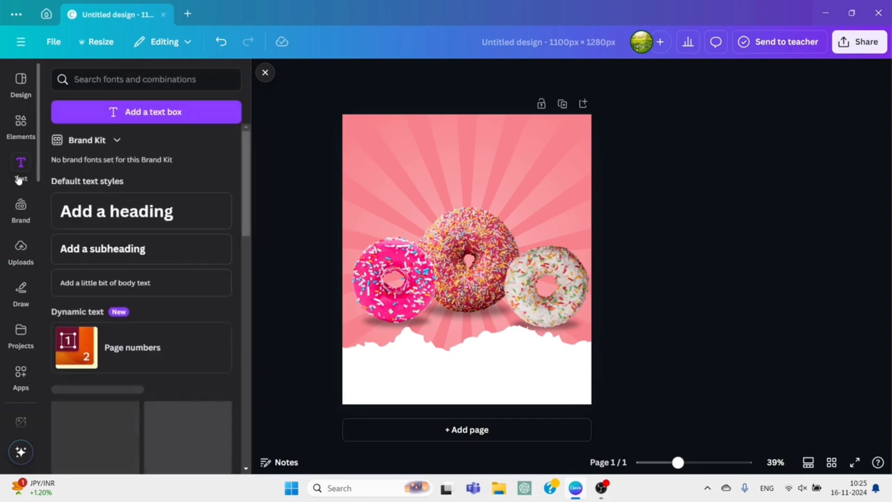
pyautogui.click(123, 213)
pyautogui.write('DONUT')
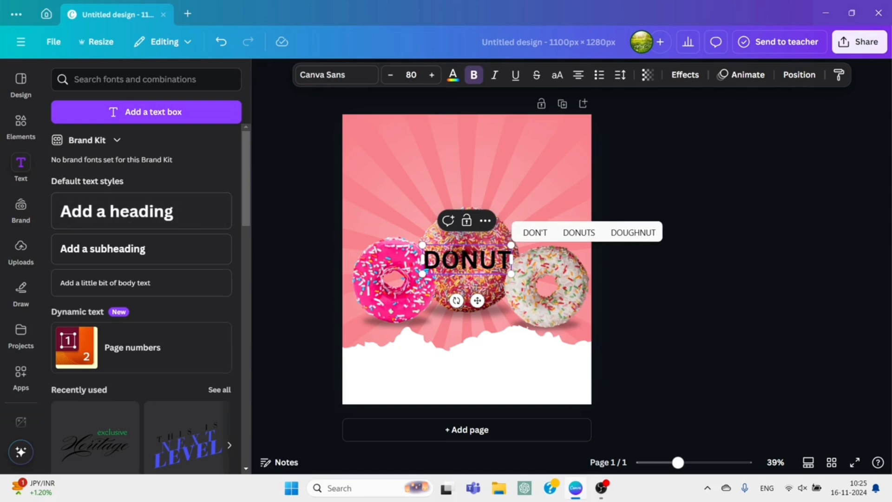
pyautogui.moveTo(420, 244); pyautogui.dragTo(320, 211)
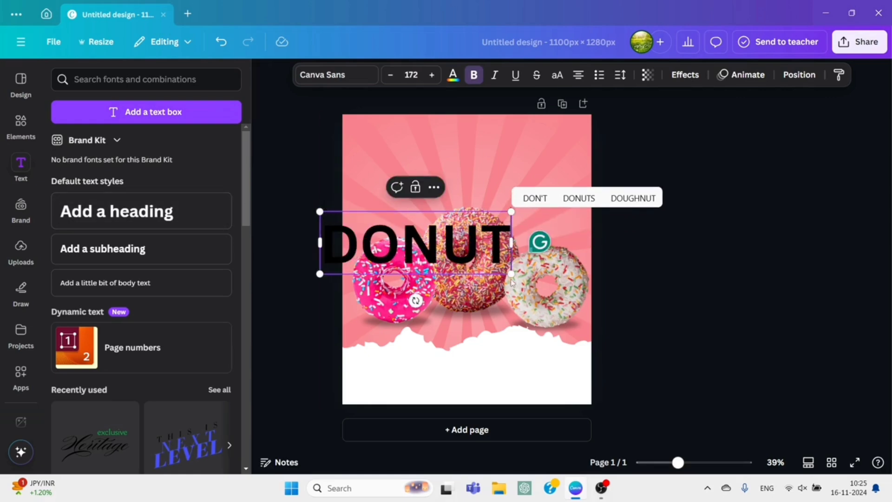
pyautogui.click(591, 277)
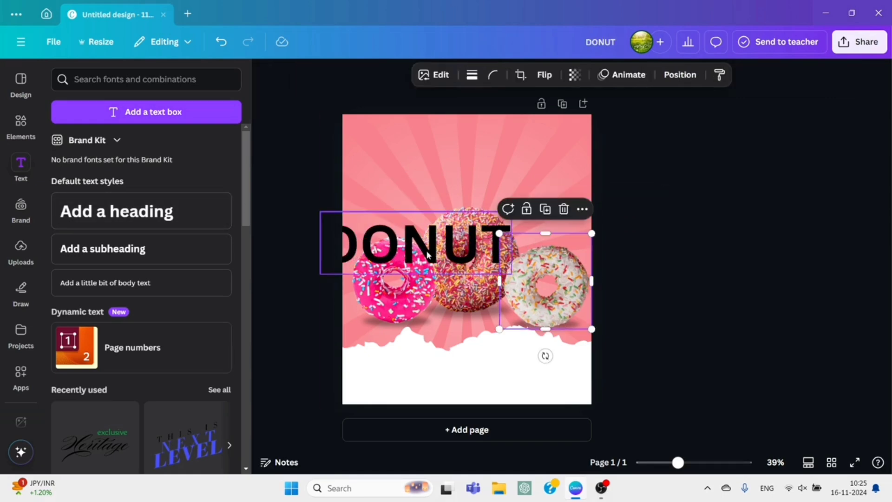
# - Centre the DONUT heading above the donuts and colour it bright red from the brand palette
pyautogui.moveTo(428, 256); pyautogui.dragTo(479, 189)
pyautogui.click(453, 75)
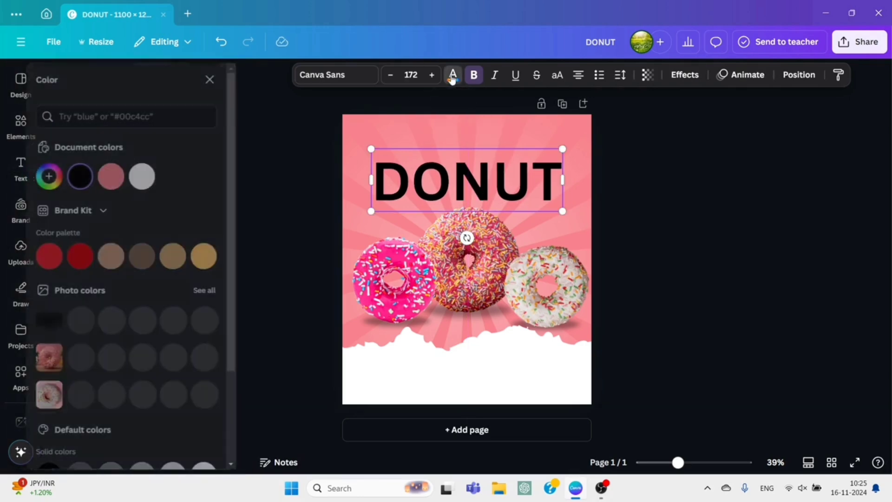
pyautogui.click(65, 258)
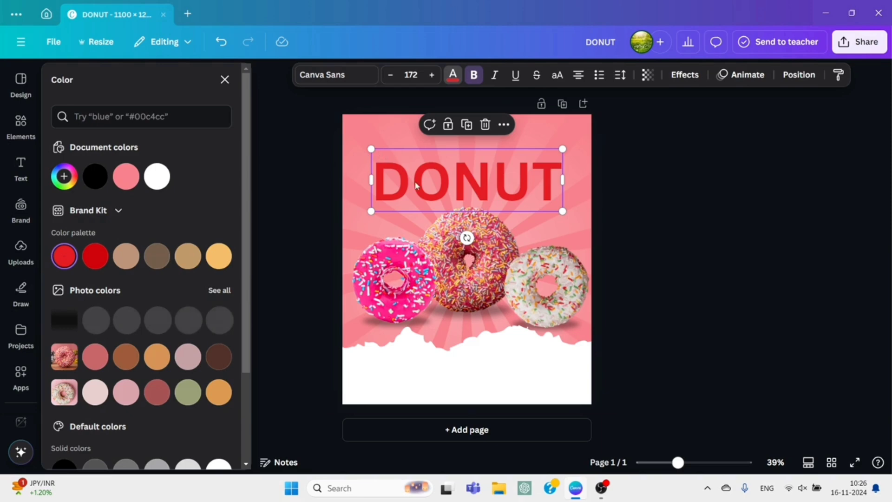
pyautogui.moveTo(415, 184); pyautogui.dragTo(416, 184)
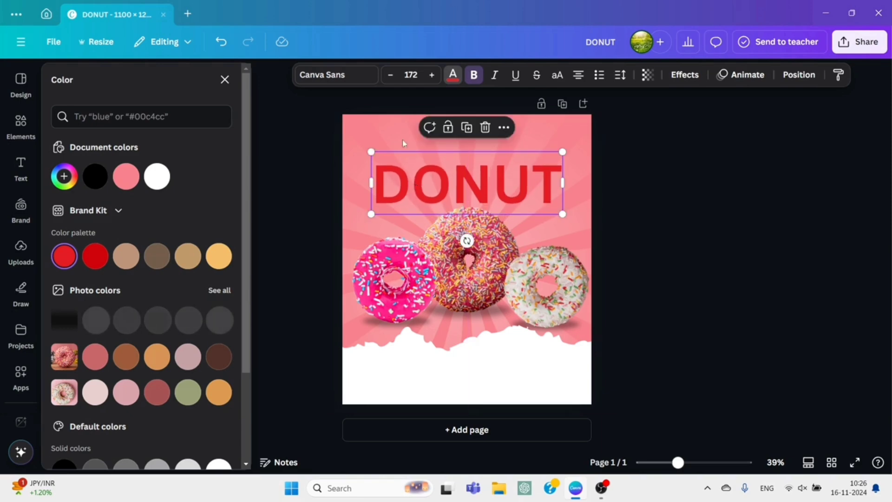
# - Set the DONUT heading in the Chunk Five font, enlarge it to size 180 and recentre it above the donuts
pyautogui.click(143, 136)
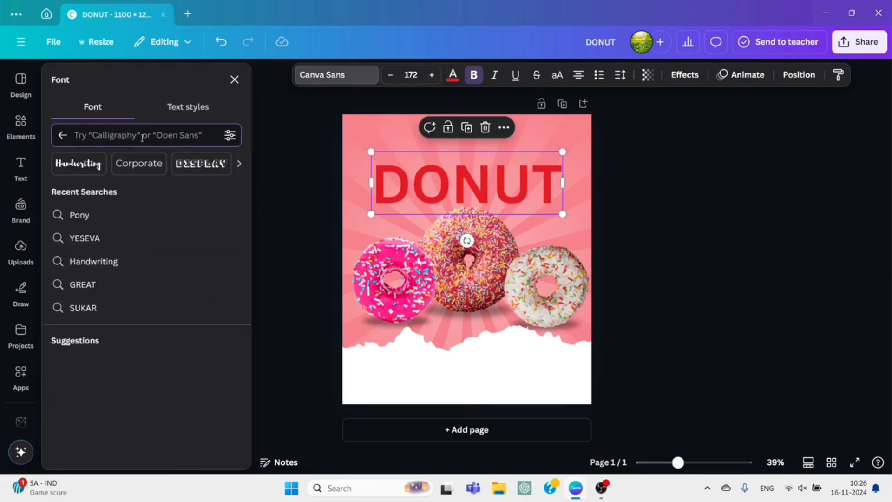
pyautogui.write('CHUNK')
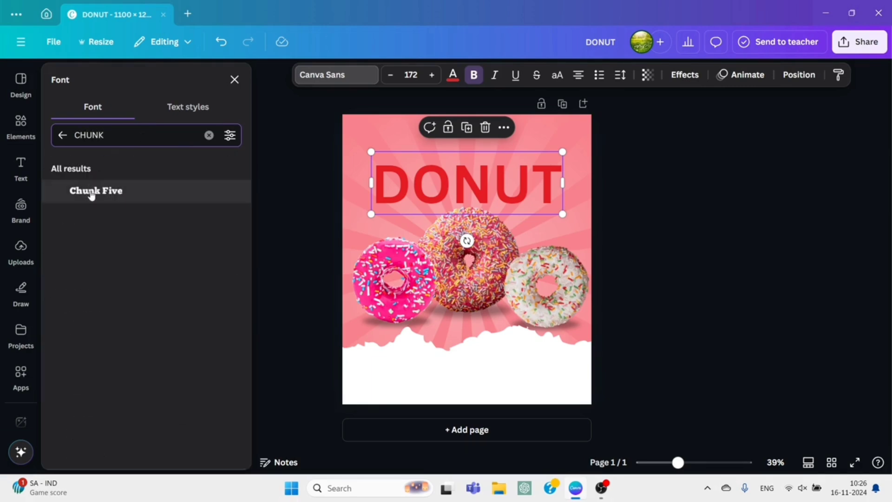
pyautogui.click(92, 194)
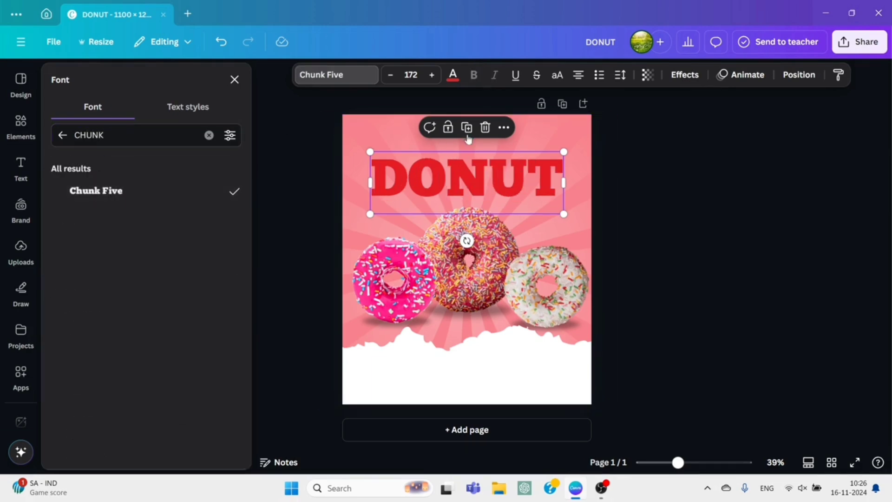
pyautogui.moveTo(368, 149); pyautogui.dragTo(360, 147)
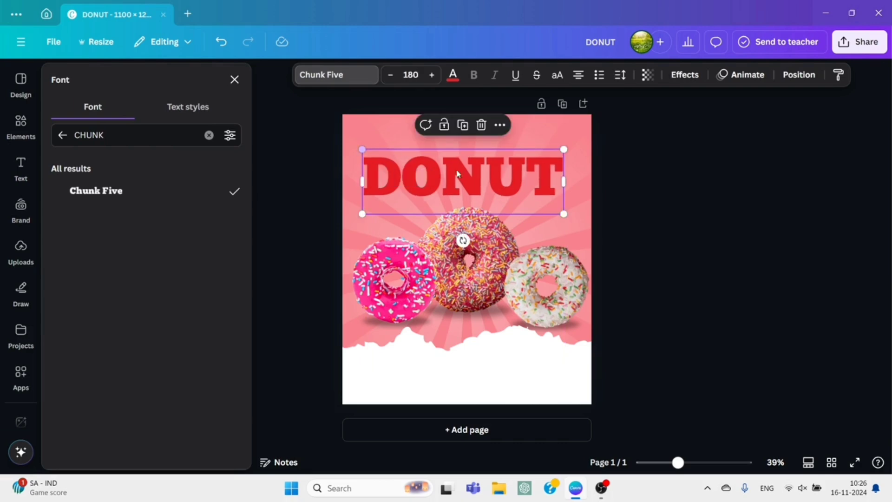
pyautogui.moveTo(463, 173)
pyautogui.mouseDown()
pyautogui.moveTo(465, 185)
pyautogui.moveTo(466, 174)
pyautogui.mouseUp()
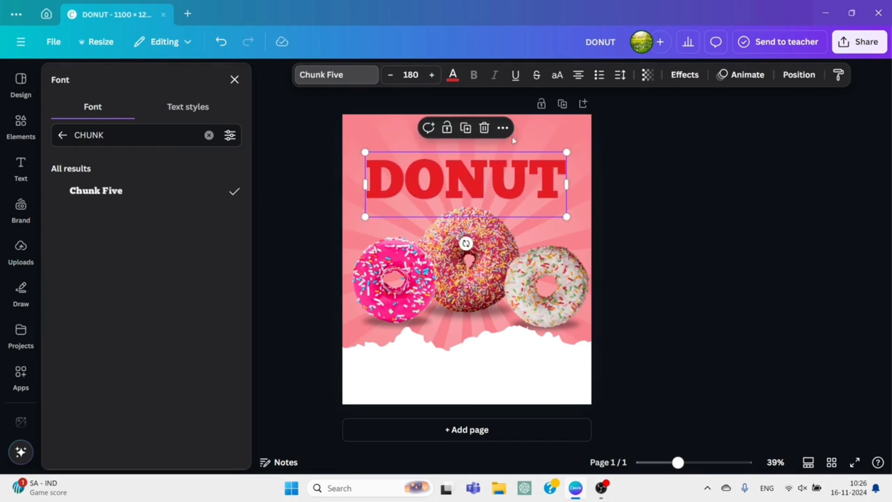
# - Widen the DONUT heading's letter spacing and reduce its font size to 164
pyautogui.click(620, 76)
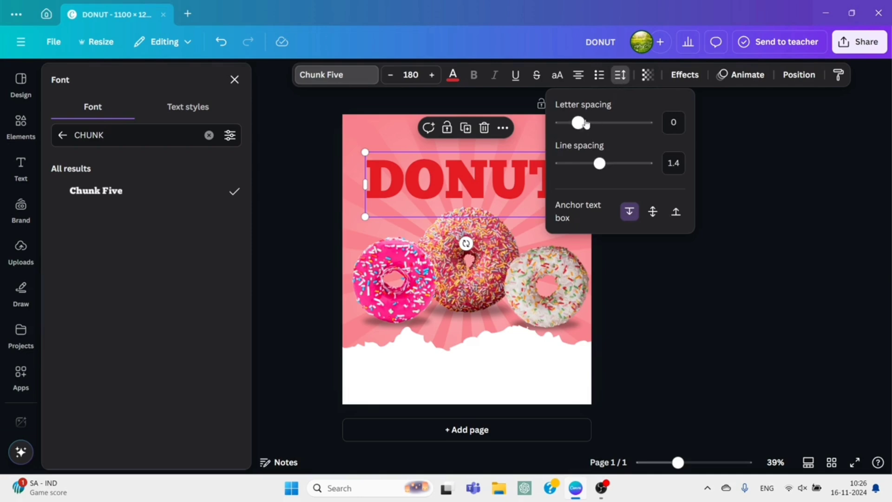
pyautogui.moveTo(586, 123); pyautogui.dragTo(560, 168)
pyautogui.click(653, 249)
# - Place a duplicate of the DONUT heading directly beneath the original and make the duplicate semi-transparent
pyautogui.moveTo(516, 188); pyautogui.dragTo(493, 224)
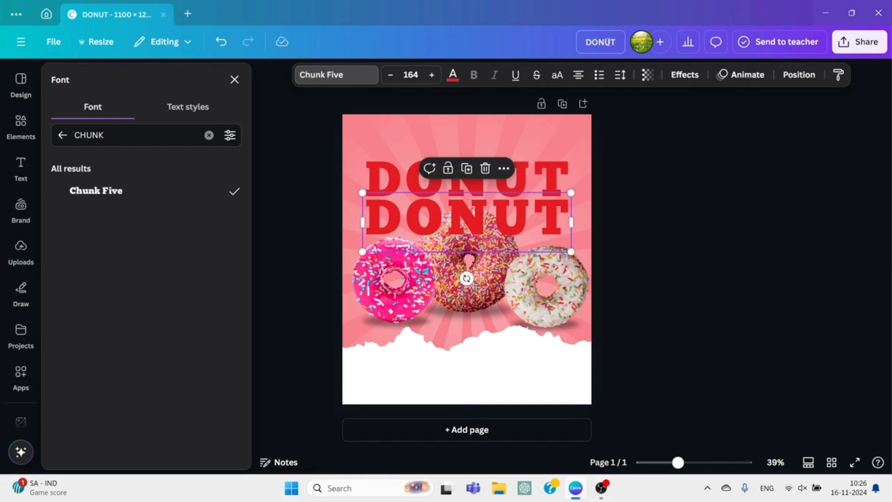
pyautogui.click(647, 77)
pyautogui.moveTo(674, 124); pyautogui.dragTo(644, 142)
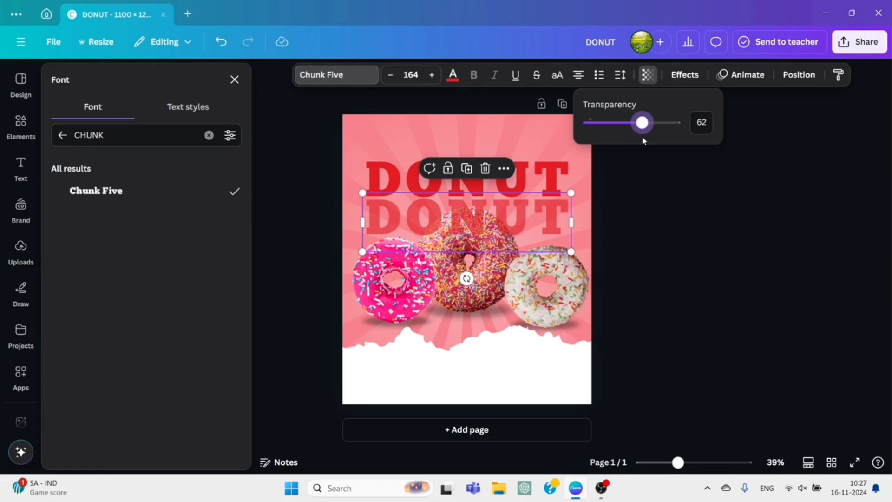
pyautogui.moveTo(643, 129); pyautogui.dragTo(648, 128)
pyautogui.click(693, 273)
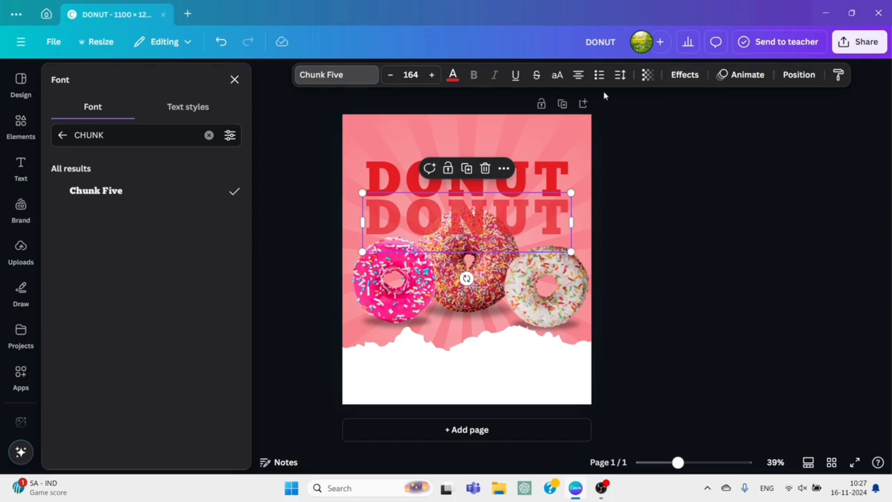
# - Reorder the semi-transparent DONUT copy so it sits behind all three donuts and above their shadows
pyautogui.click(790, 75)
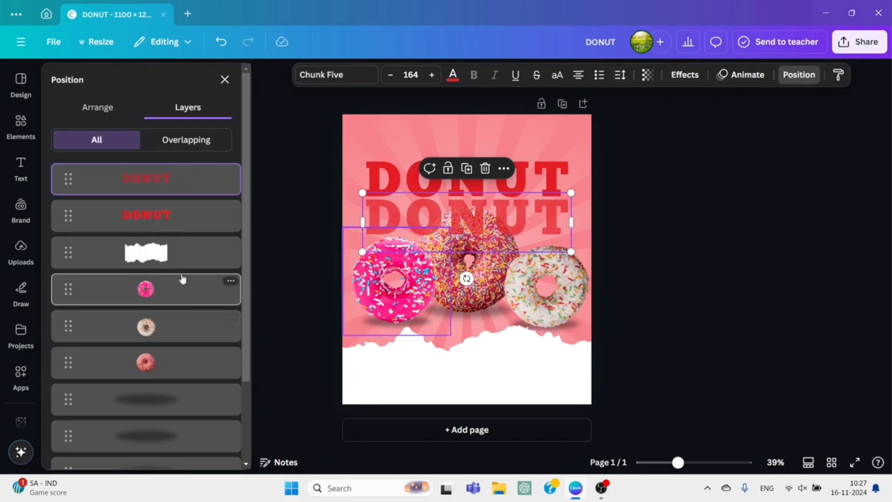
pyautogui.moveTo(181, 179); pyautogui.dragTo(186, 376)
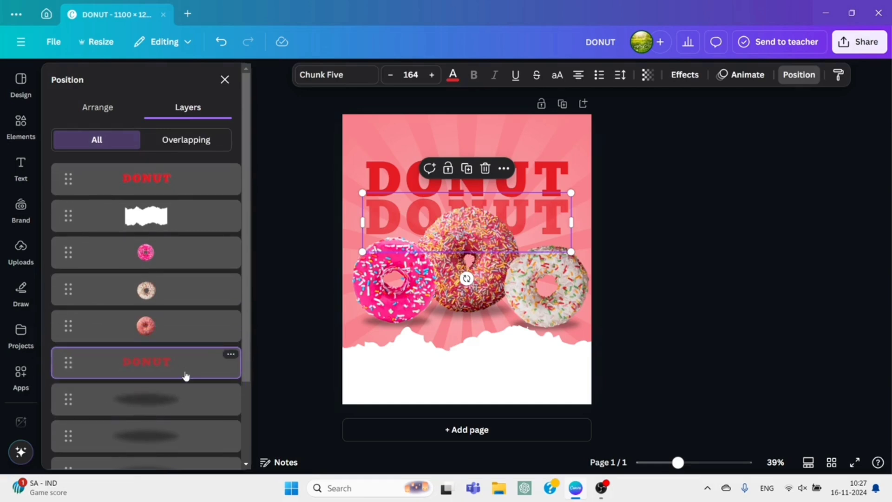
pyautogui.press('Escape')
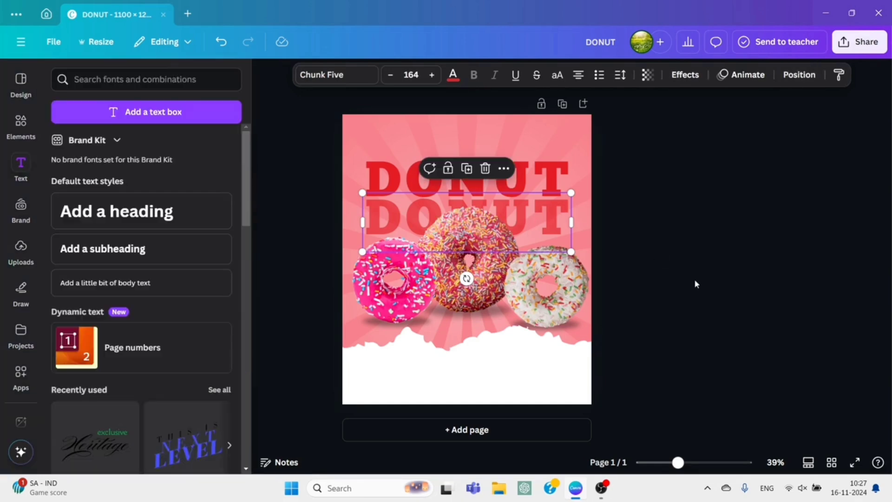
pyautogui.press('Escape')
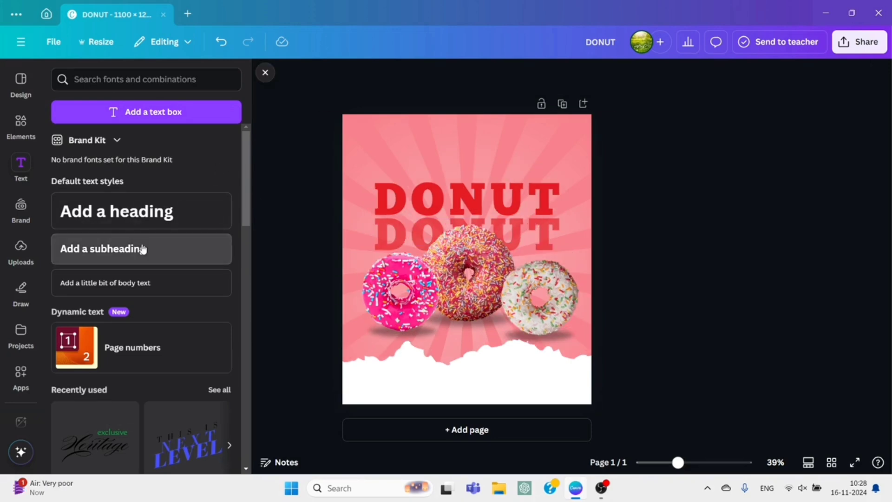
# - Add a subheading reading "SWEETNESS IN EVERY CIRCLE", shrink it to size 38.1 and centre it directly above the DONUT heading
pyautogui.click(142, 249)
pyautogui.write('SWEE')
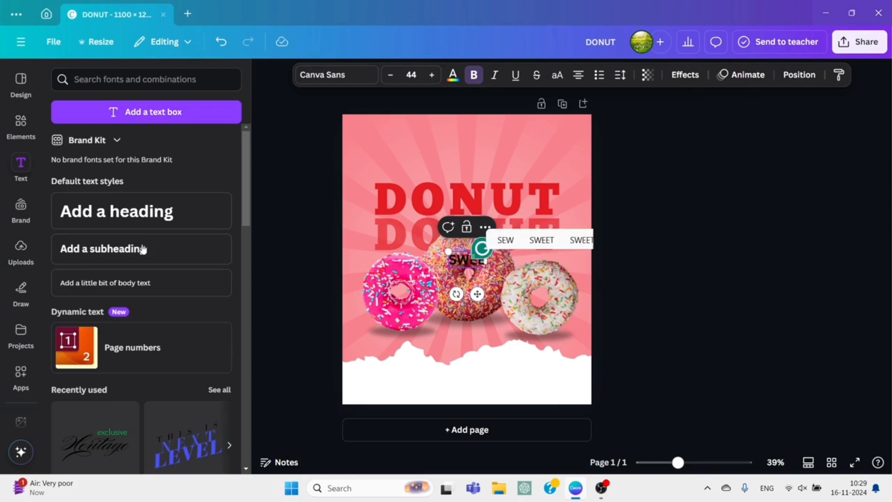
pyautogui.write('TNESS I')
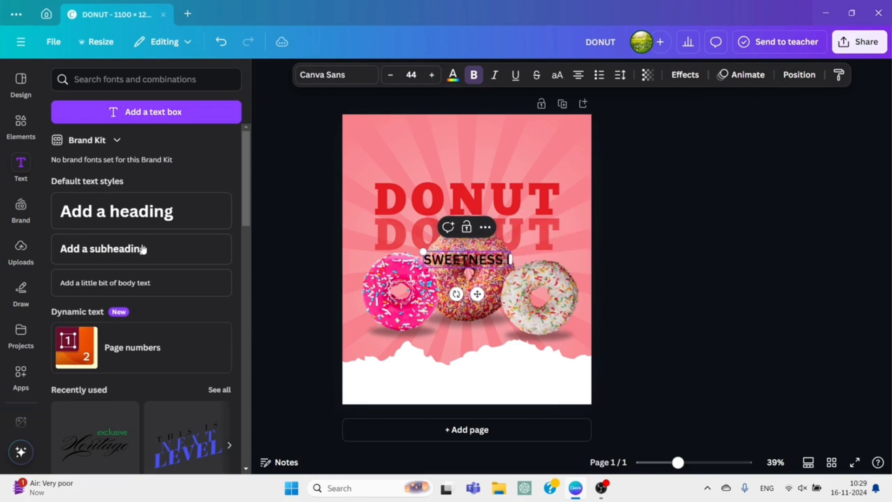
pyautogui.write('N')
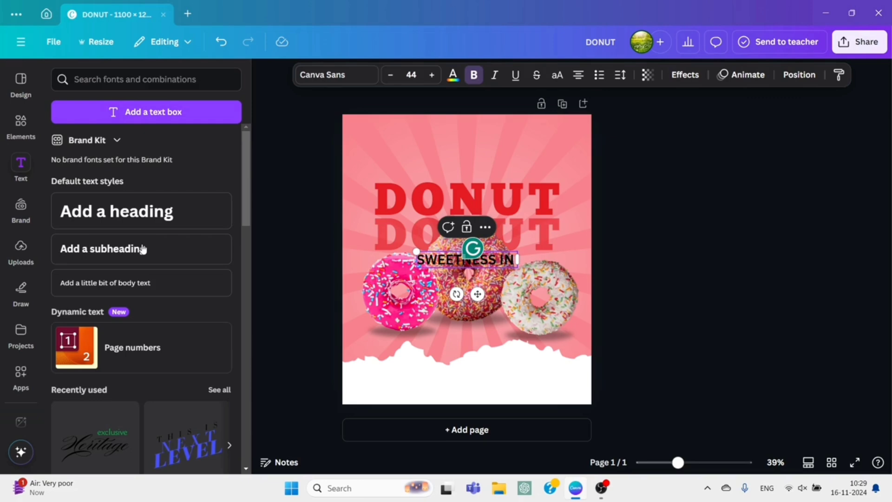
pyautogui.write('EVERY C')
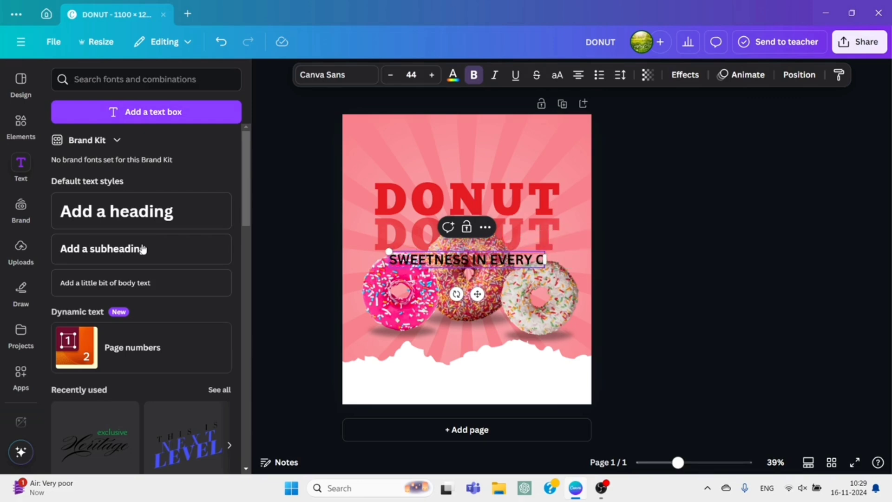
pyautogui.write('IRCLE')
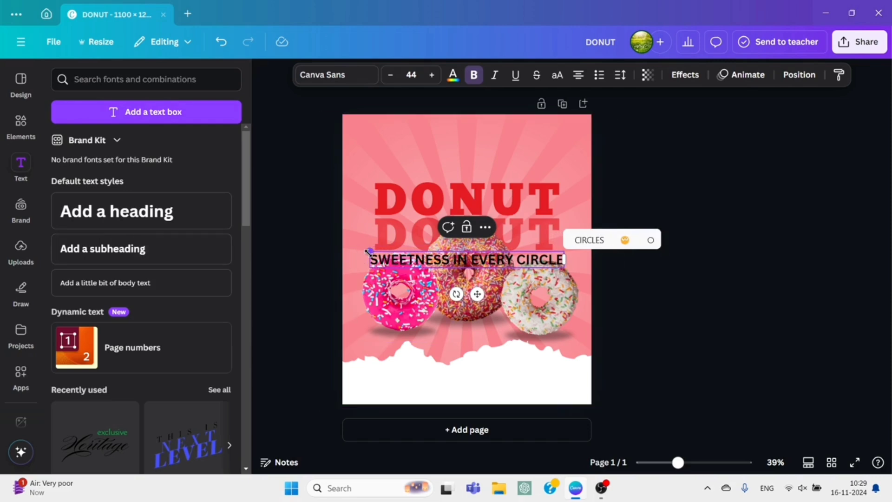
pyautogui.moveTo(368, 251); pyautogui.dragTo(396, 253)
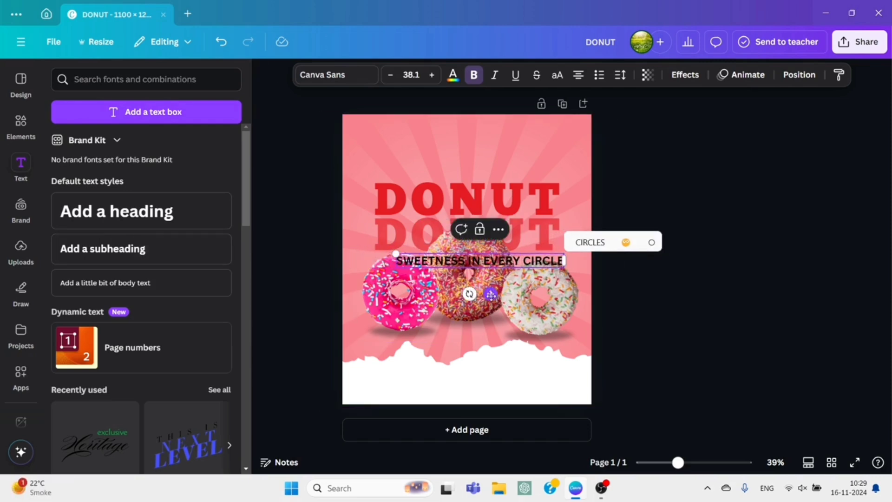
pyautogui.moveTo(491, 293); pyautogui.dragTo(478, 210)
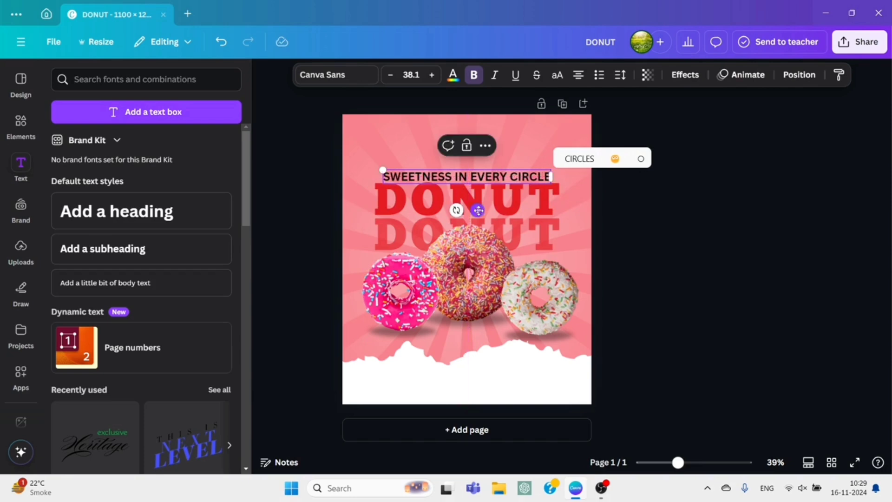
# - Recolour the tagline with the brand palette's bright red, applying the change to everything in black
pyautogui.click(453, 74)
pyautogui.click(59, 267)
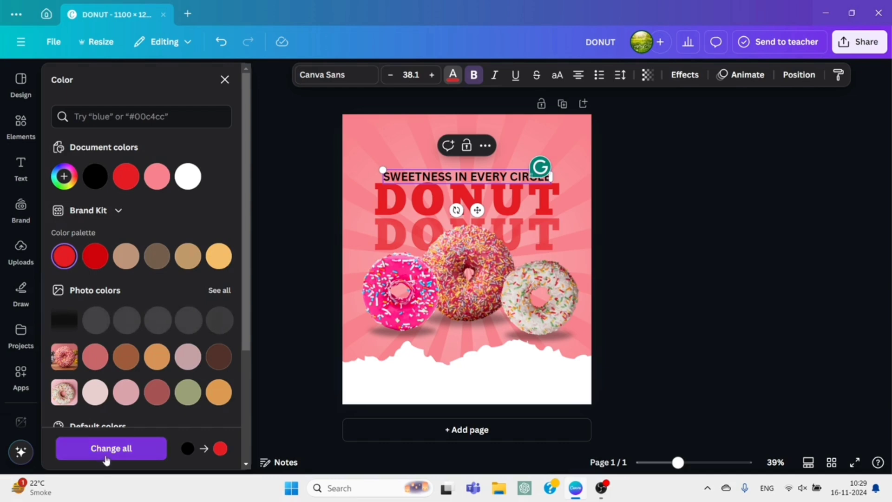
pyautogui.click(110, 449)
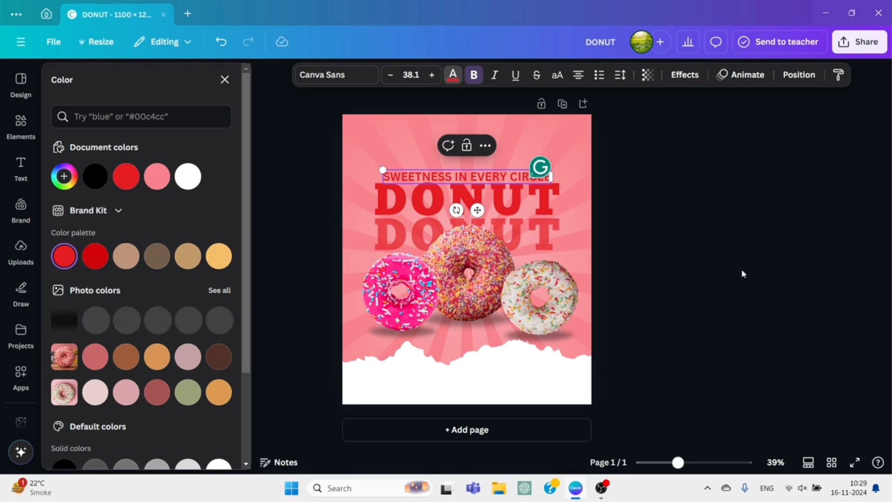
# - Set the tagline in the Michegar font, enlarge it to size 43.1 and recentre it above the DONUT heading
pyautogui.click(360, 76)
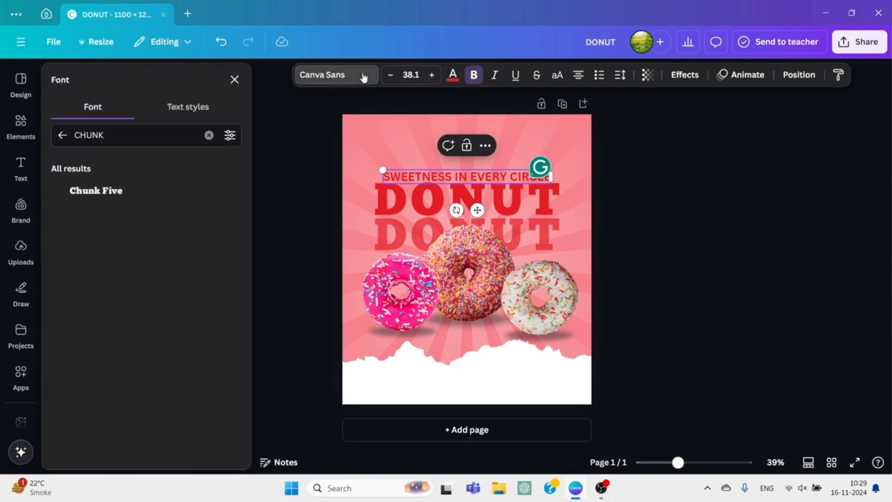
pyautogui.click(209, 135)
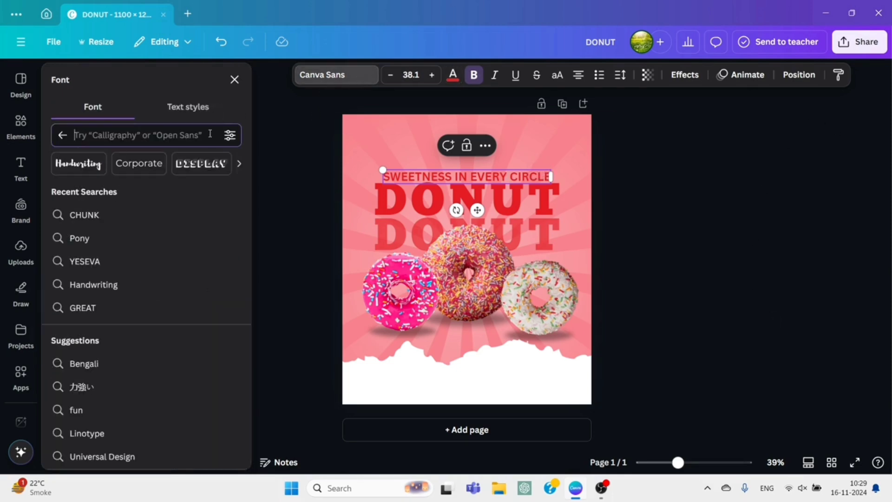
pyautogui.write('MICHE')
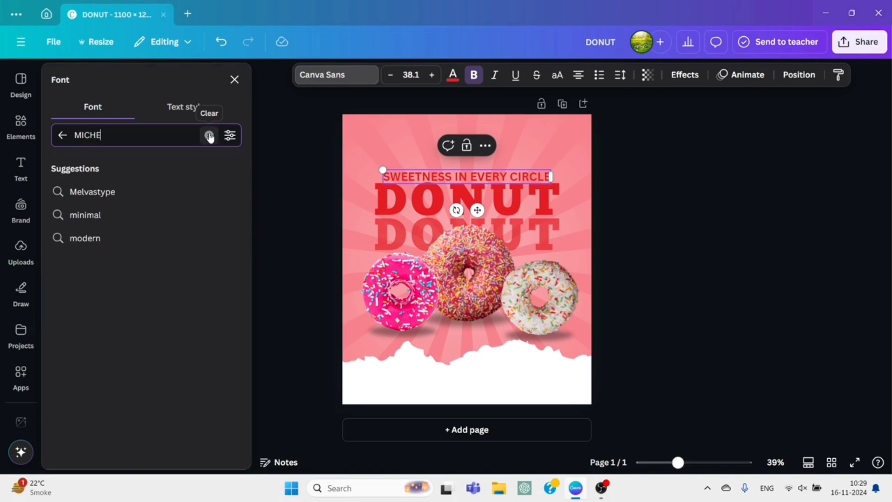
pyautogui.write('GAR')
pyautogui.press('Return')
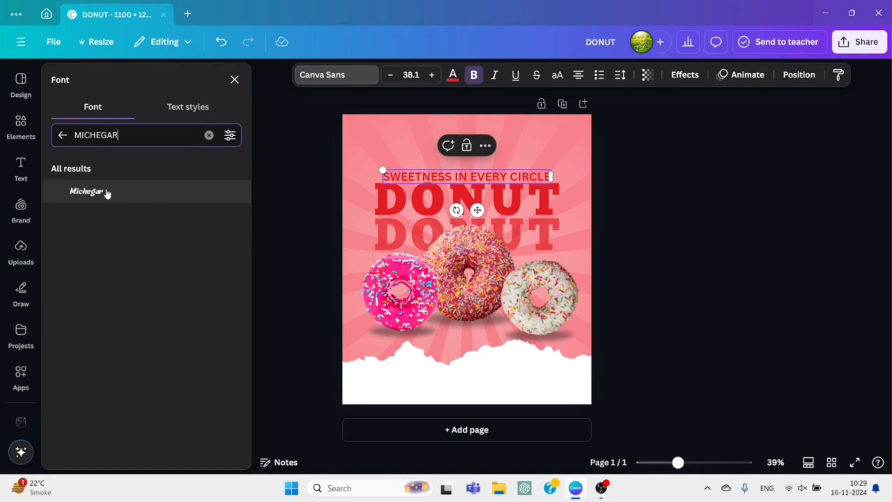
pyautogui.click(104, 194)
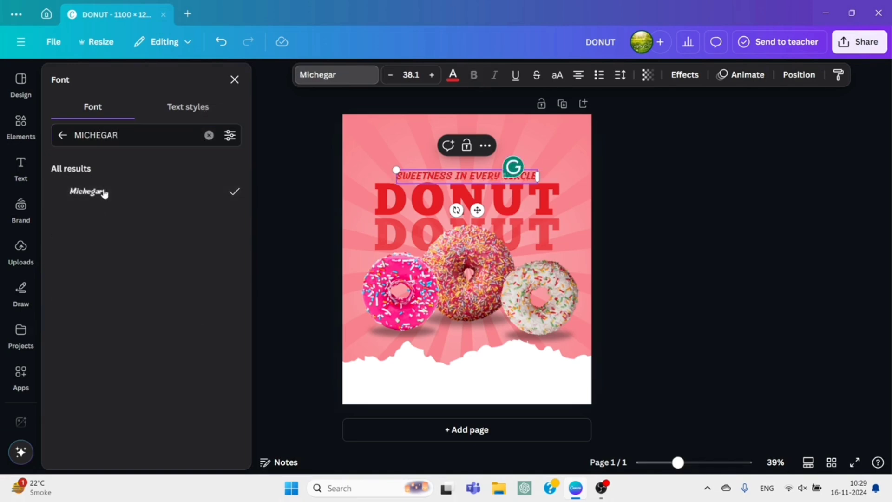
pyautogui.moveTo(395, 170); pyautogui.dragTo(375, 167)
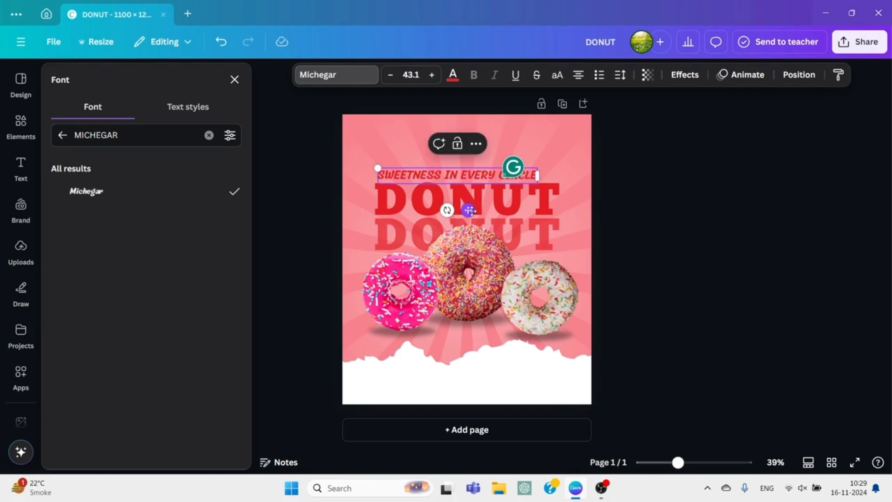
pyautogui.moveTo(469, 210); pyautogui.dragTo(480, 211)
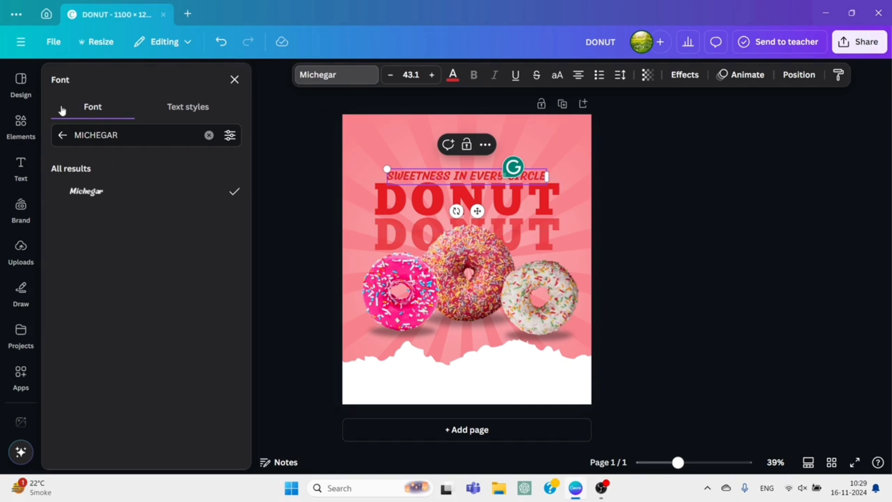
# - Search the elements for "FOOD LOGO" graphics and insert the circular spoon, fork and knife icon
pyautogui.click(20, 123)
pyautogui.click(204, 82)
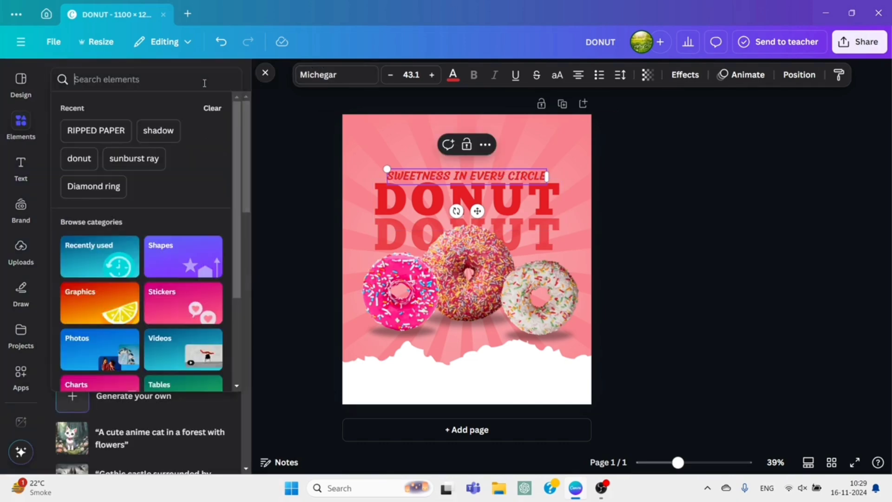
pyautogui.write('FOOD')
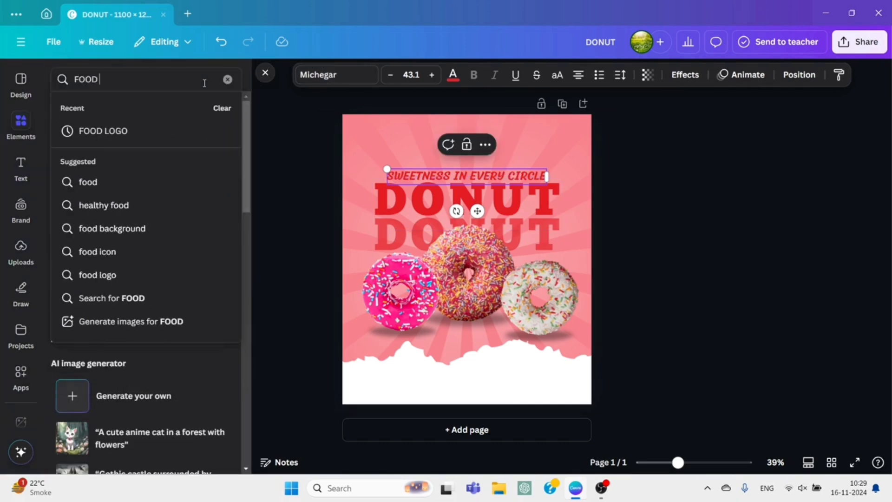
pyautogui.click(132, 130)
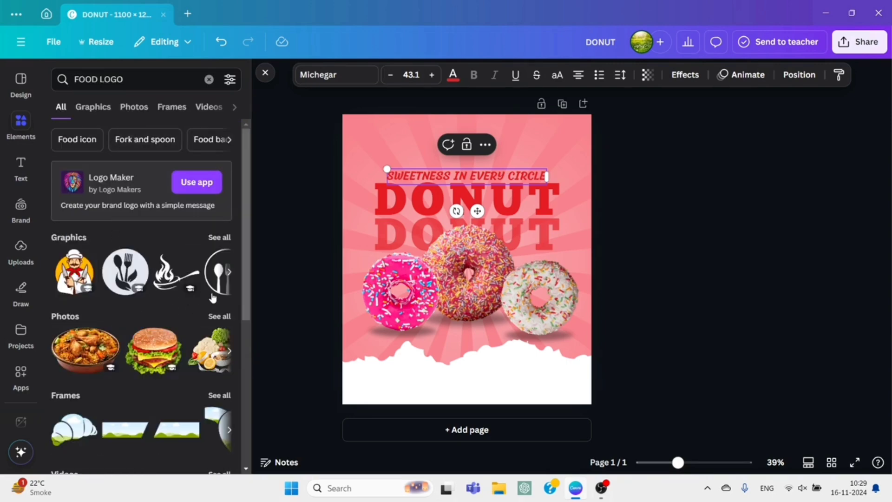
pyautogui.click(224, 237)
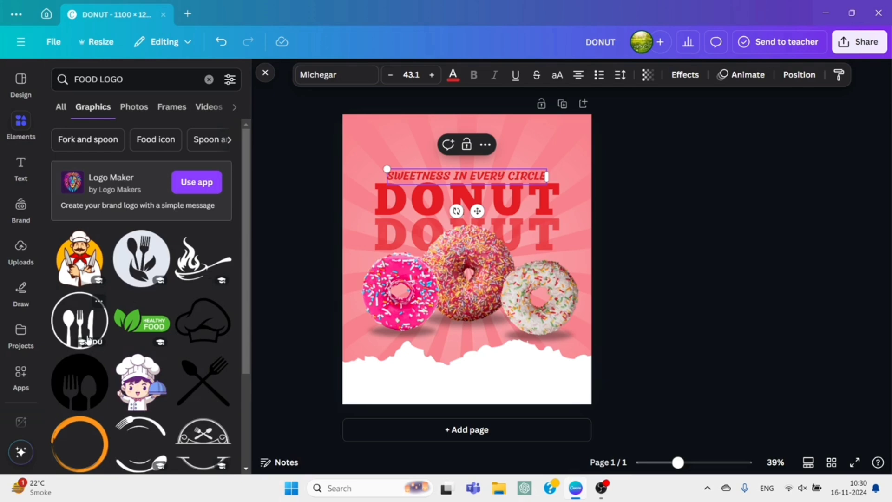
pyautogui.click(71, 323)
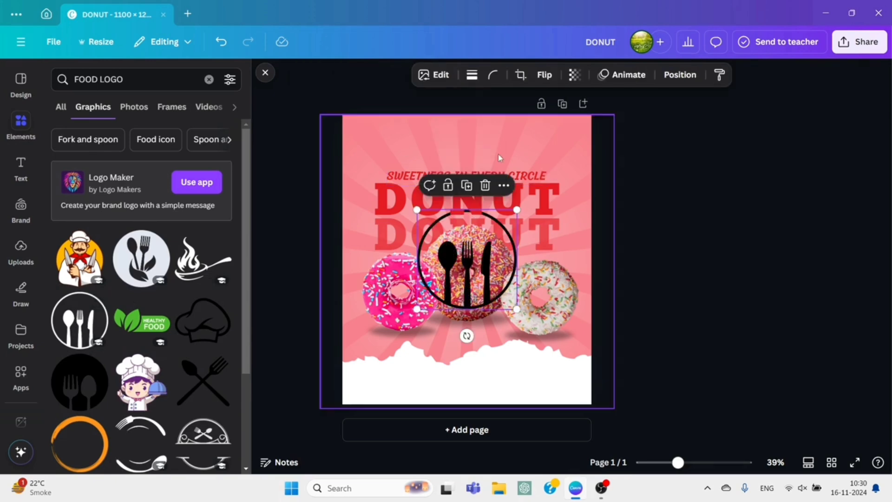
# - Shrink the cutlery icon to a small logo and place it in the poster's upper-right corner
pyautogui.moveTo(516, 210); pyautogui.dragTo(437, 284)
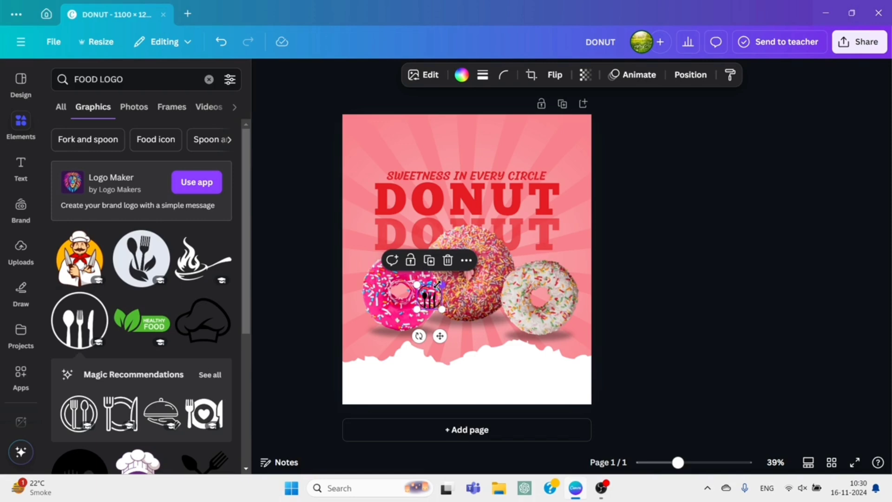
pyautogui.moveTo(440, 336); pyautogui.dragTo(564, 173)
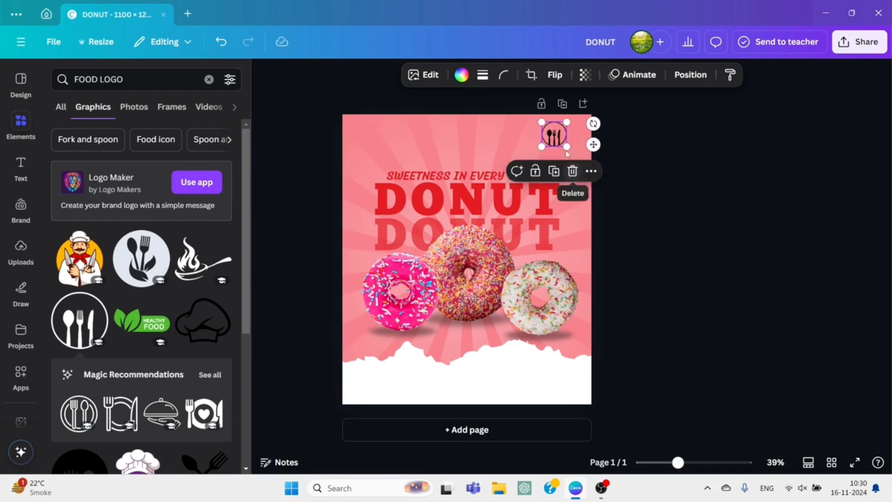
pyautogui.moveTo(567, 122); pyautogui.dragTo(562, 140)
# - Add a subheading reading "YOUR LOGO" beneath the cutlery icon
pyautogui.click(18, 175)
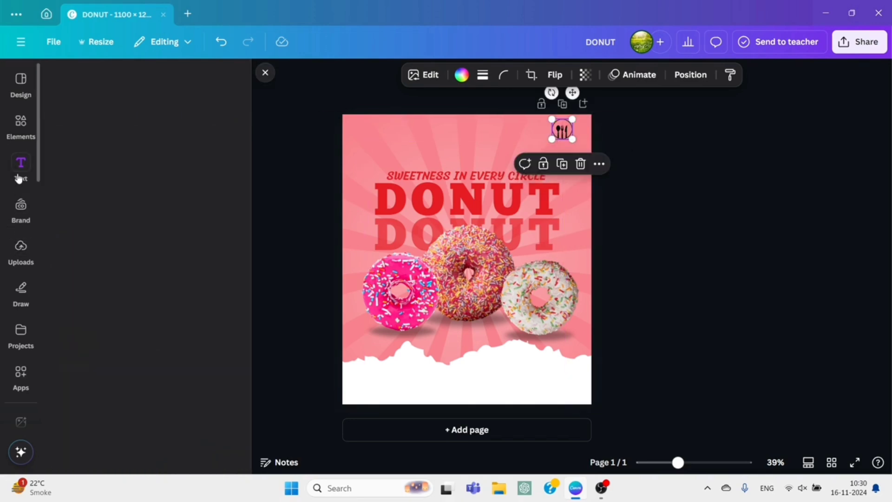
pyautogui.click(119, 250)
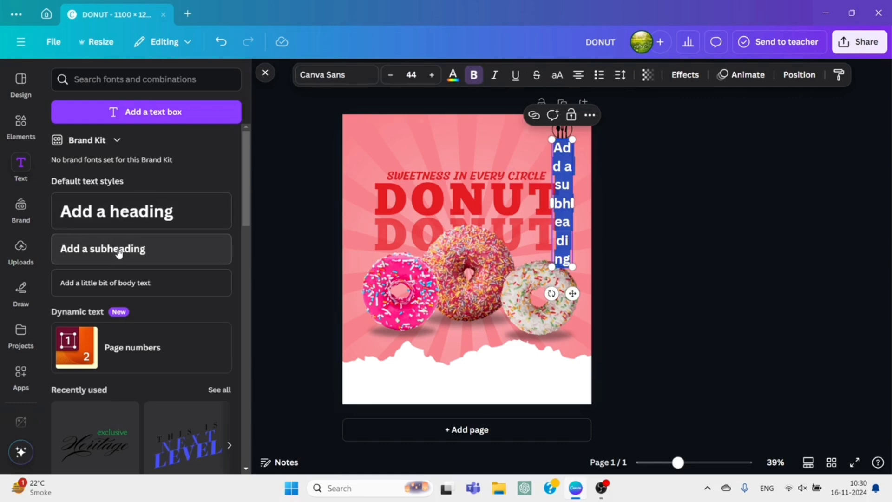
pyautogui.write('YOUR ')
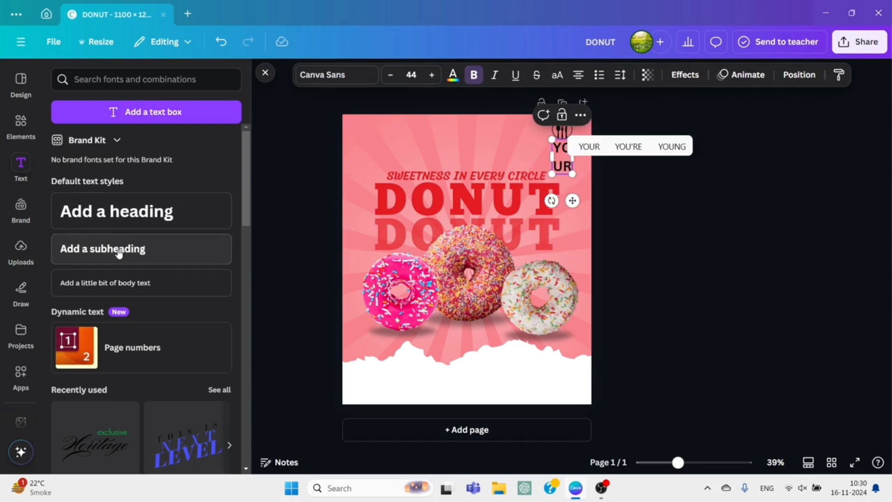
pyautogui.write('LOGO')
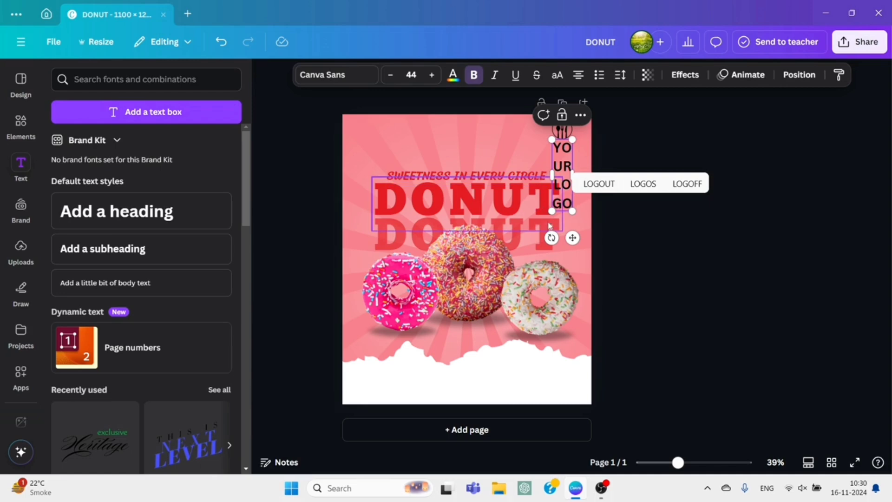
# - Resize the logo text to 21.1 so it fits on two lines, and centre it directly under the cutlery icon
pyautogui.moveTo(551, 212); pyautogui.dragTo(564, 164)
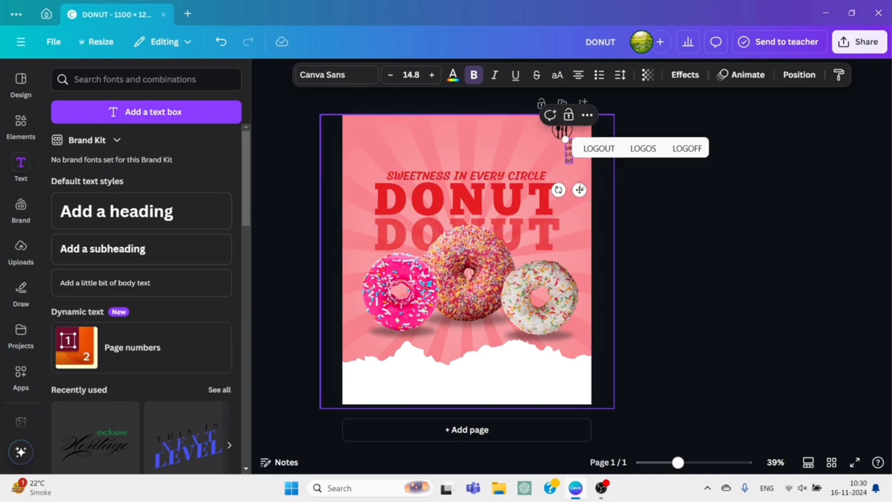
pyautogui.click(623, 199)
pyautogui.click(569, 156)
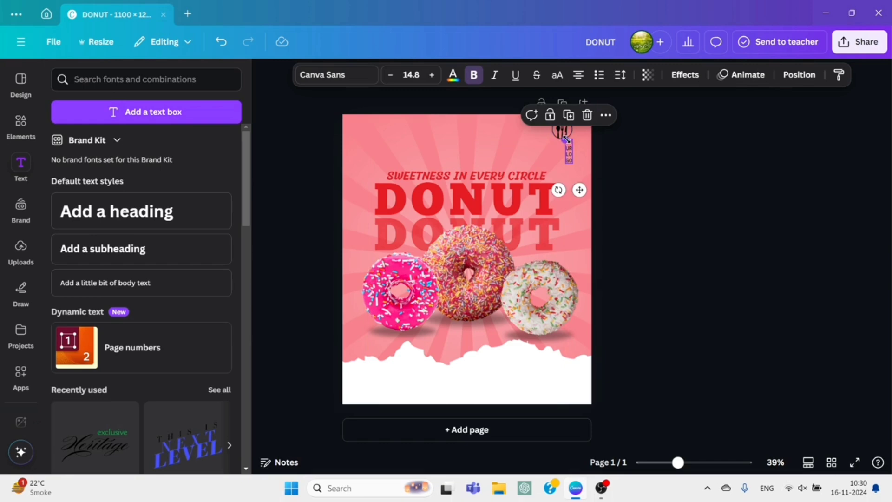
pyautogui.moveTo(565, 139); pyautogui.dragTo(600, 140)
pyautogui.moveTo(571, 173); pyautogui.dragTo(573, 182)
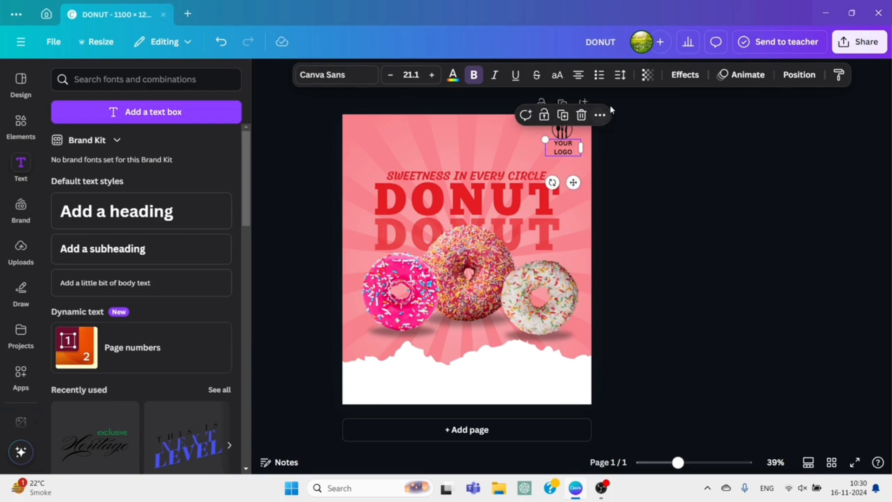
# - Tighten the line spacing of the two-line YOUR LOGO text
pyautogui.click(620, 75)
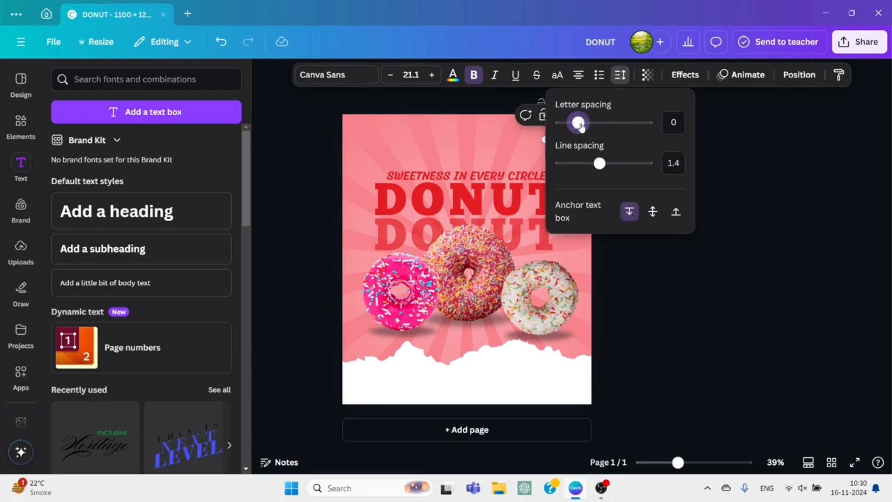
pyautogui.moveTo(581, 126); pyautogui.dragTo(582, 123)
pyautogui.moveTo(599, 164); pyautogui.dragTo(588, 165)
pyautogui.click(640, 292)
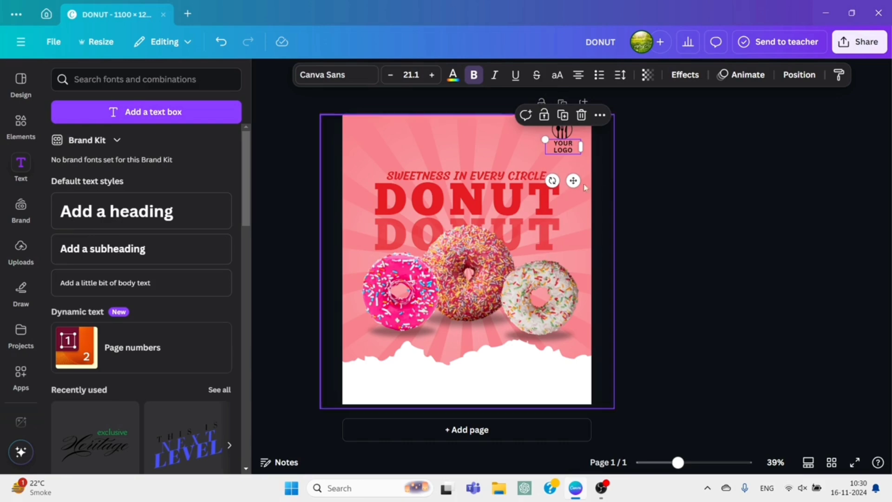
# - Recolour both the YOUR LOGO text and the cutlery icon with the brand palette's bright red
pyautogui.click(452, 75)
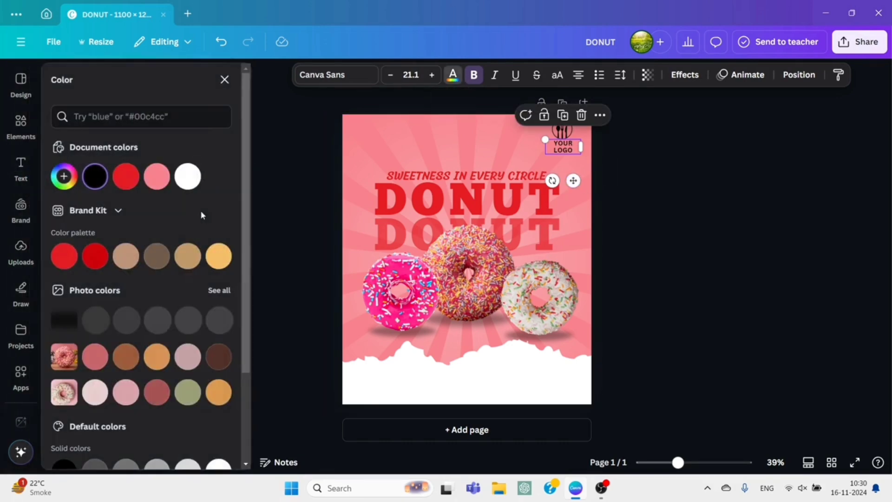
pyautogui.click(64, 256)
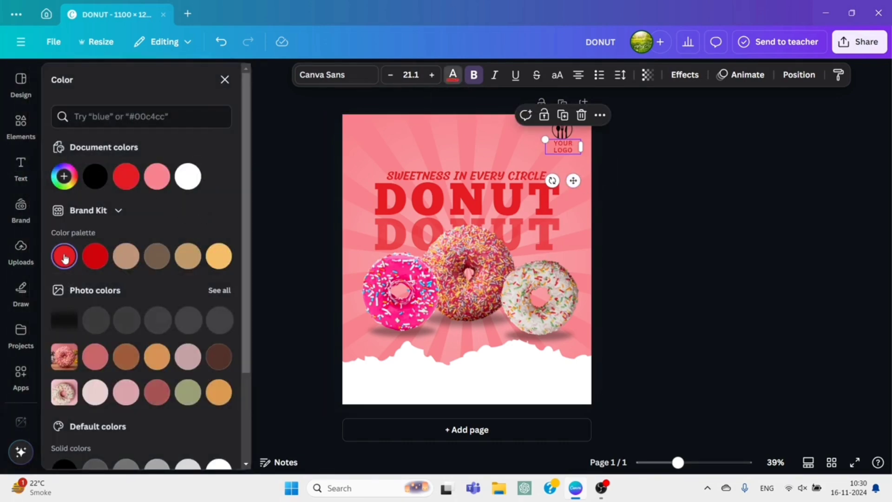
pyautogui.click(562, 131)
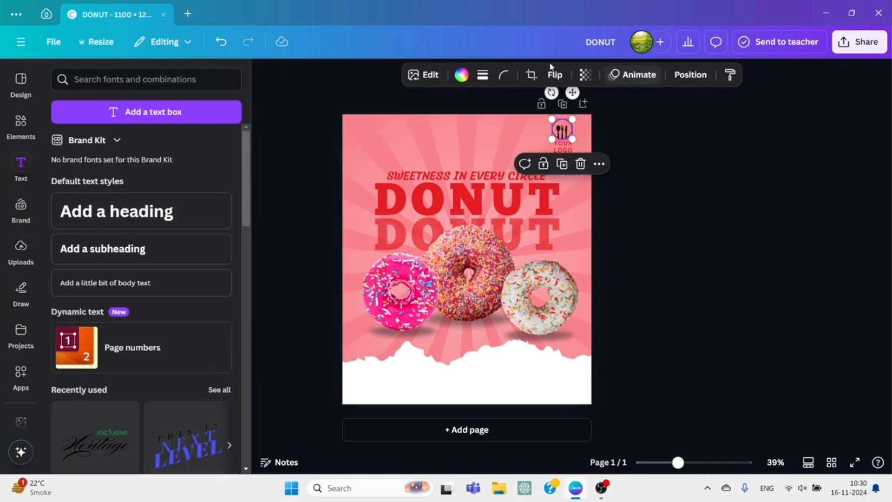
pyautogui.click(461, 75)
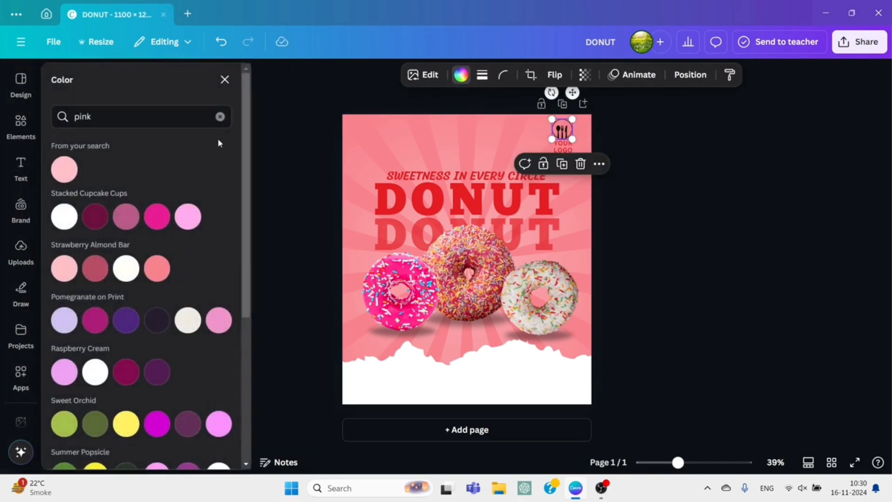
pyautogui.click(220, 117)
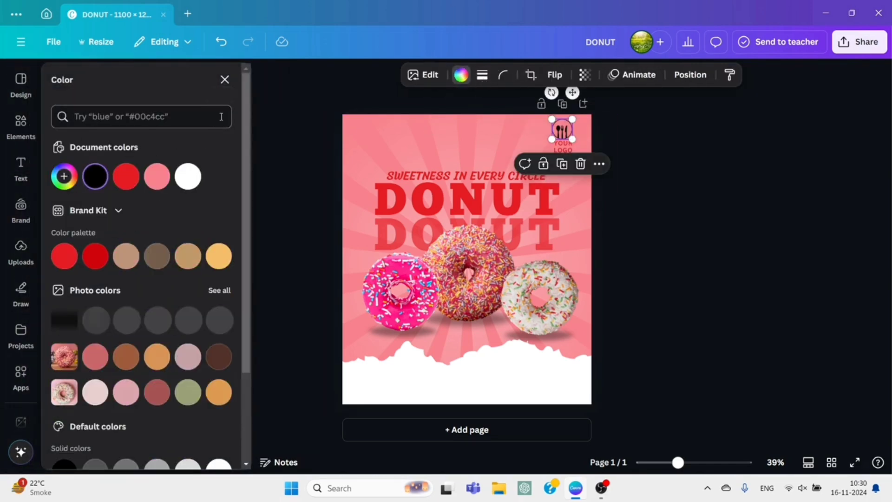
pyautogui.click(64, 263)
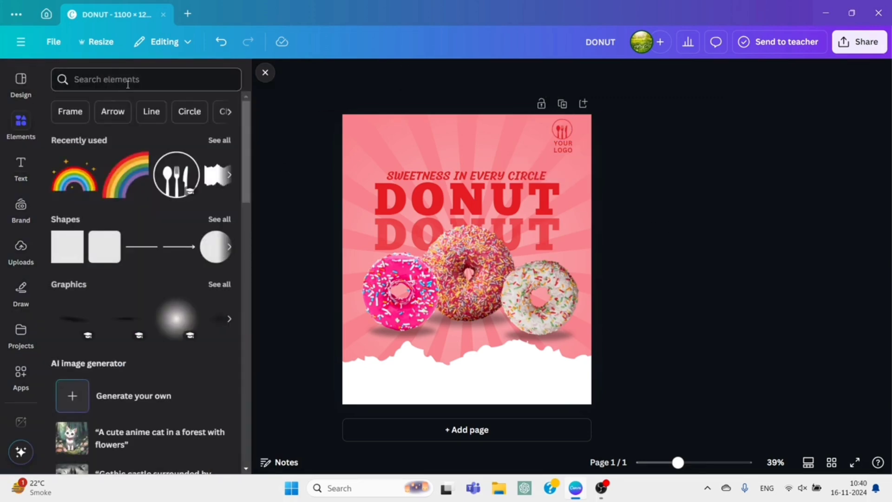
# - Search the elements for "RAINBOW" graphics and insert the rainbow arch surrounded by small gold stars
pyautogui.click(128, 84)
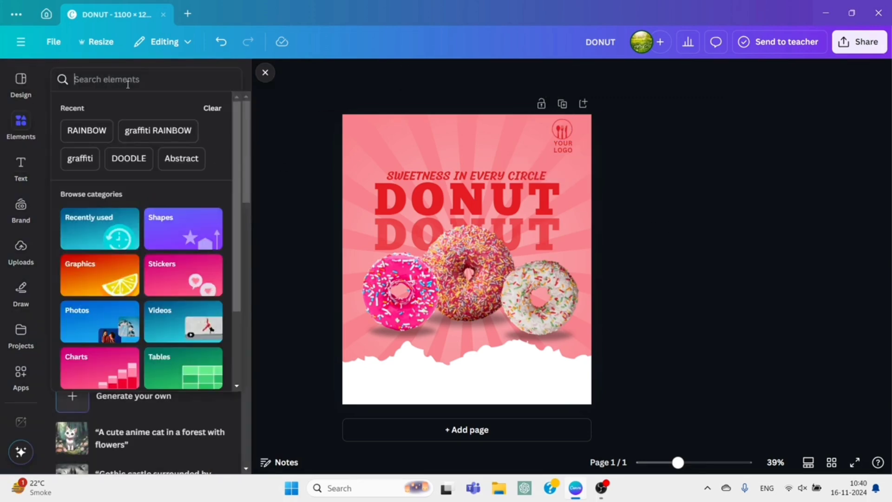
pyautogui.write('RAINBOW')
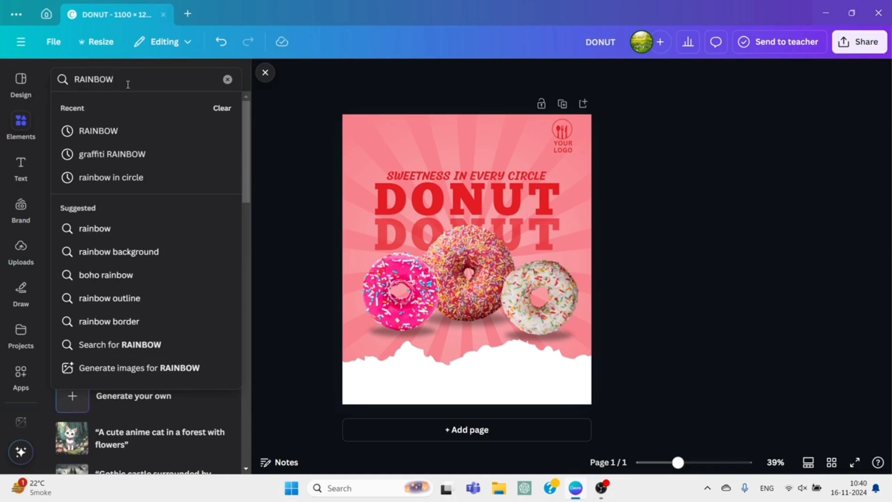
pyautogui.press('Return')
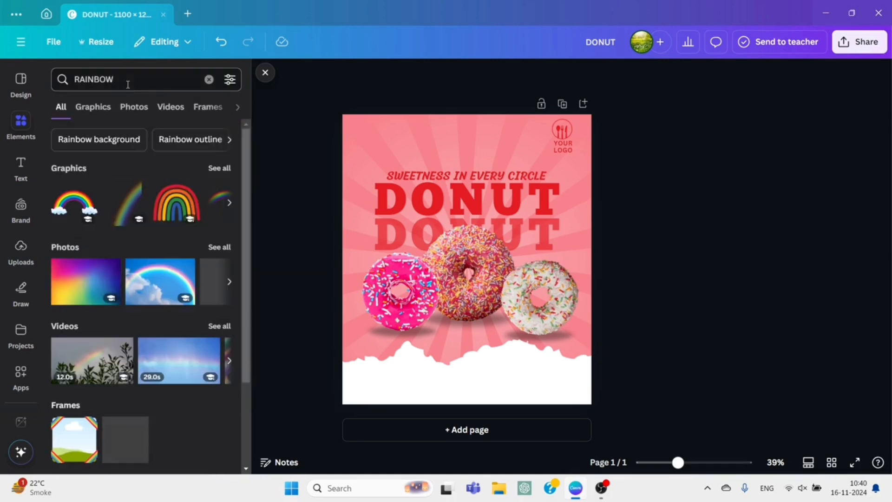
pyautogui.click(213, 166)
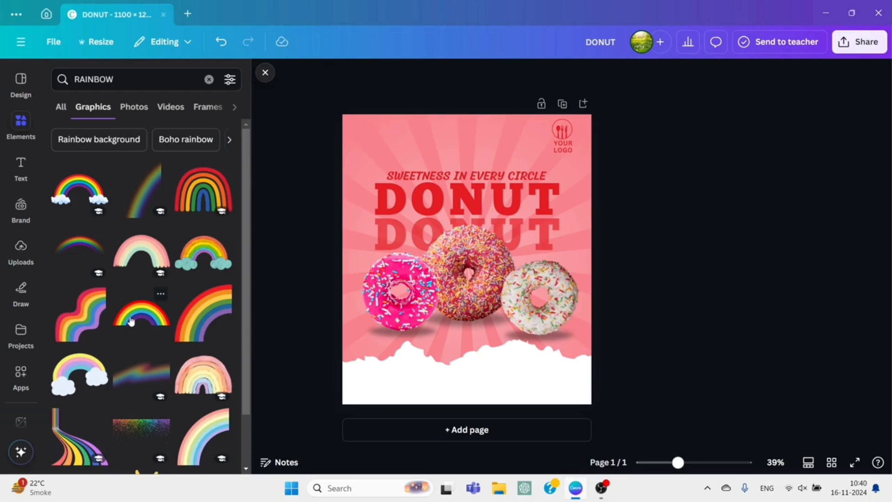
pyautogui.scroll(-5, 131, 321)
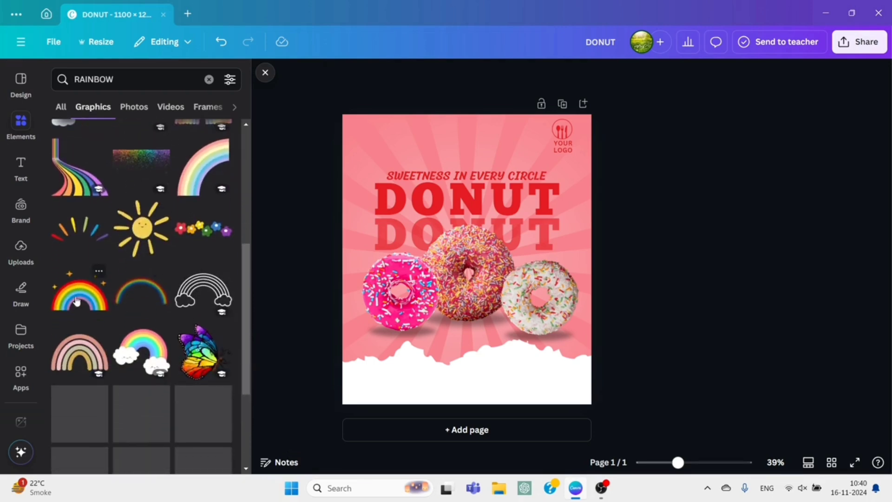
pyautogui.click(77, 301)
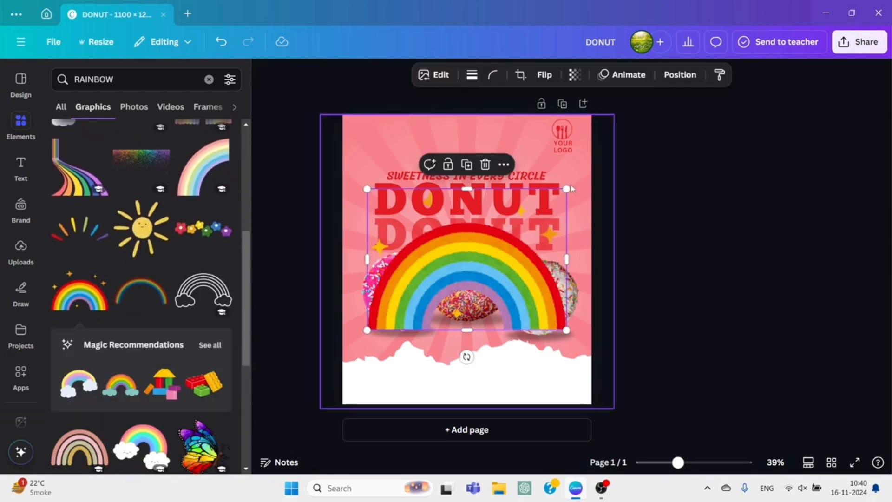
# - Shrink the rainbow graphic and place it centrally just above the tagline
pyautogui.moveTo(567, 188); pyautogui.dragTo(423, 290)
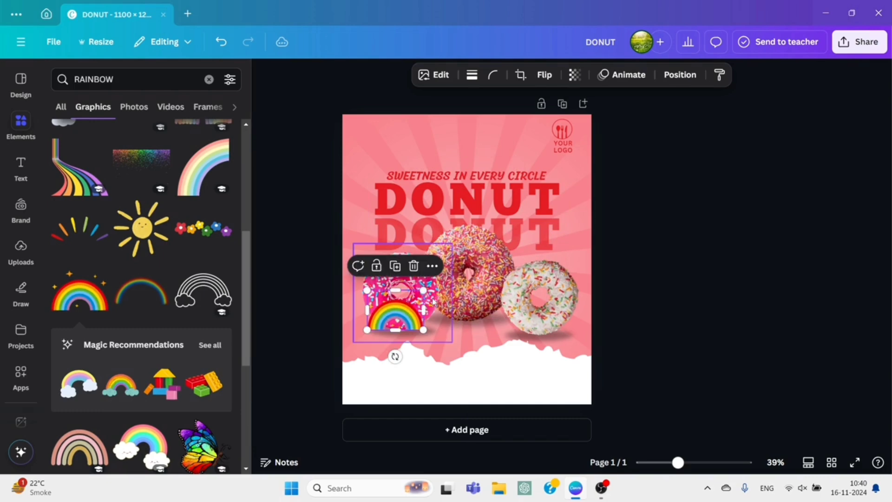
pyautogui.moveTo(390, 321); pyautogui.dragTo(458, 155)
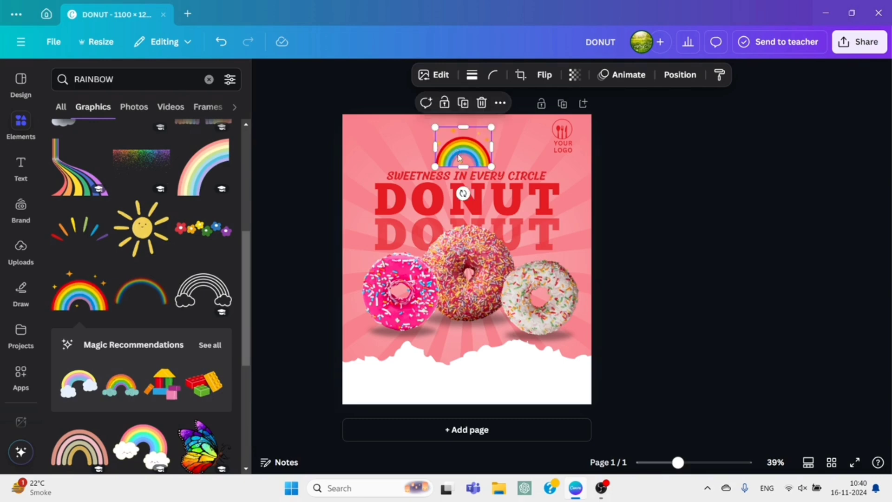
pyautogui.click(705, 308)
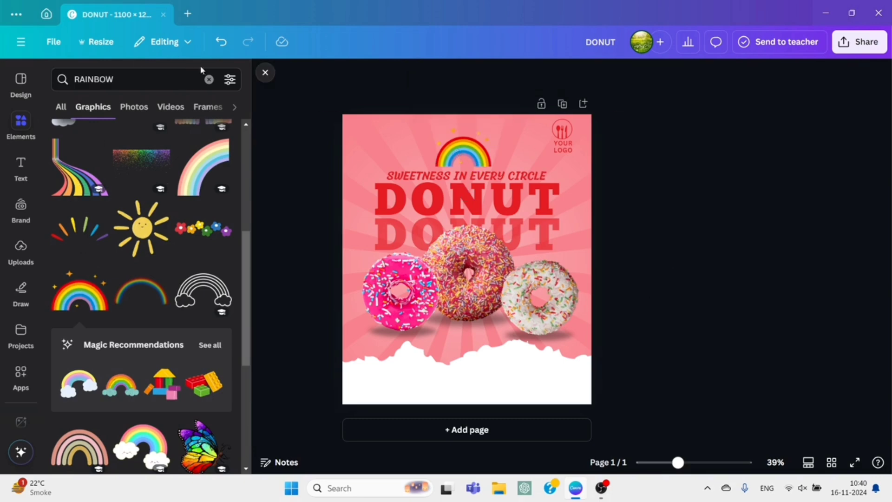
# - Add a rounded square, stretch and flatten it into a long thin bar, and place it at the left of the white ripped-paper base
pyautogui.click(209, 79)
pyautogui.click(105, 246)
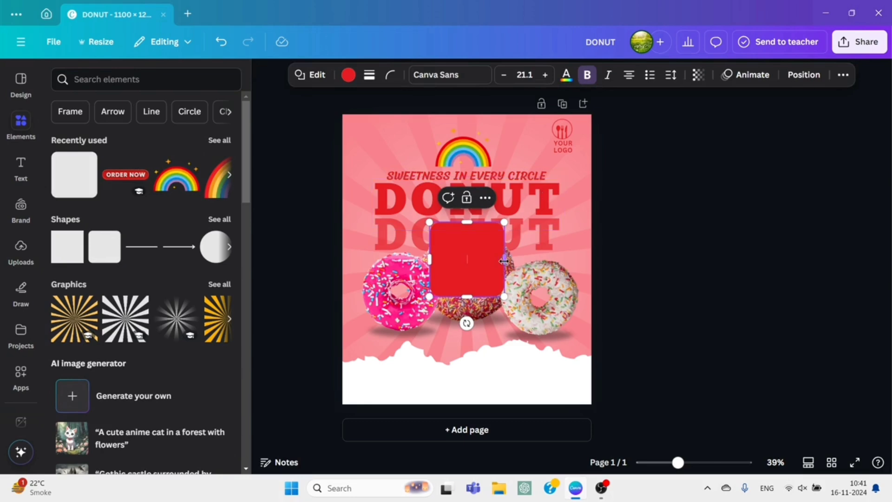
pyautogui.moveTo(508, 263); pyautogui.dragTo(591, 263)
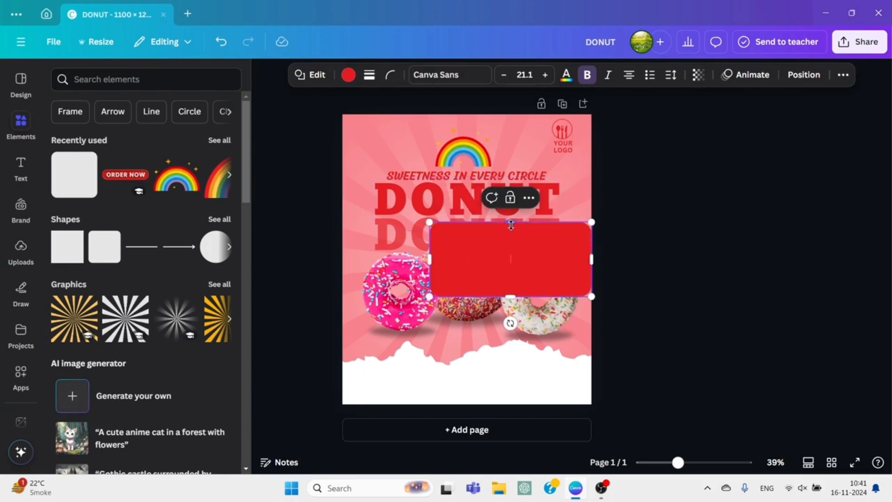
pyautogui.moveTo(511, 223); pyautogui.dragTo(513, 276)
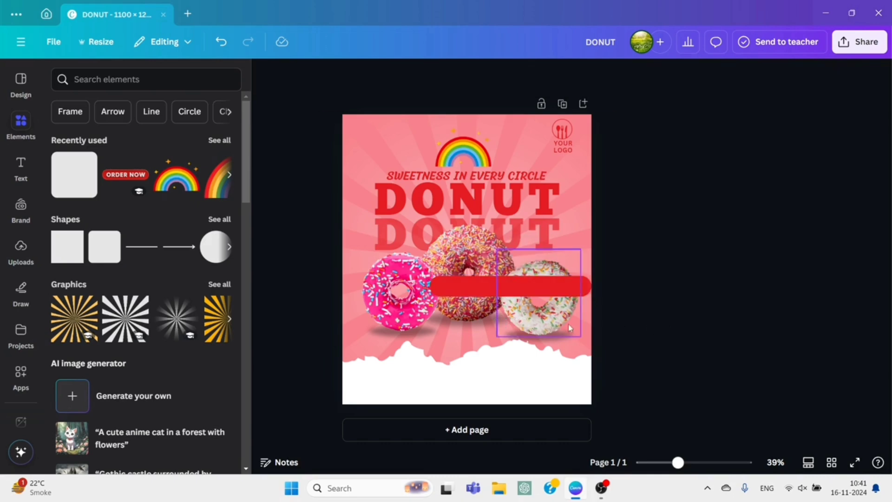
pyautogui.moveTo(536, 295); pyautogui.dragTo(473, 385)
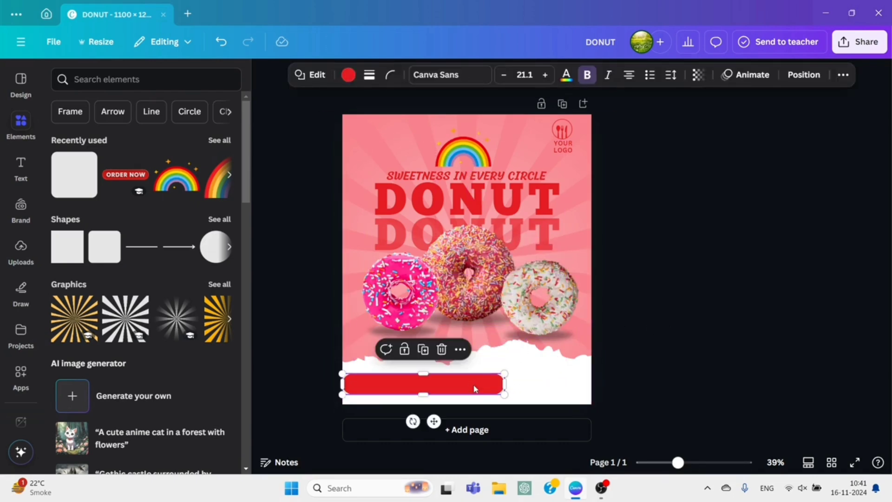
# - Duplicate the red bar, shorten the copy to cover its left two-fifths, and colour it cobalt blue #004aad
pyautogui.click(424, 352)
pyautogui.moveTo(510, 388); pyautogui.dragTo(371, 389)
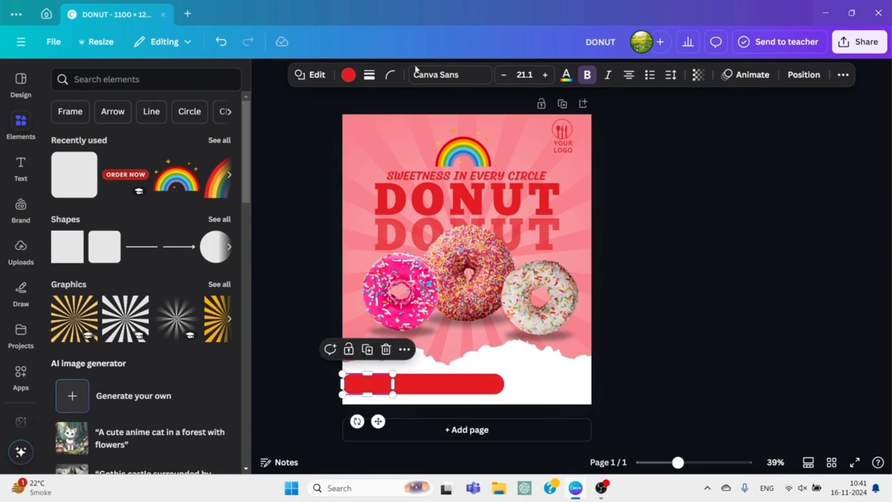
pyautogui.click(349, 75)
pyautogui.scroll(-5, 170, 280)
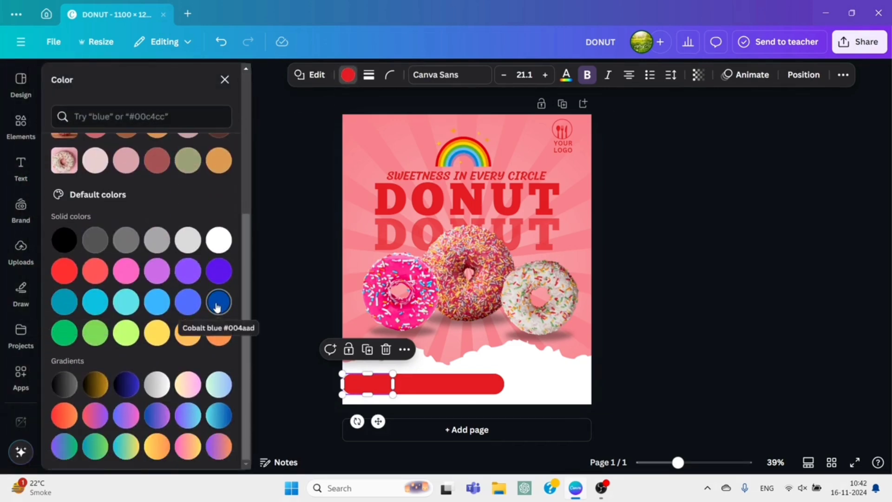
pyautogui.click(217, 306)
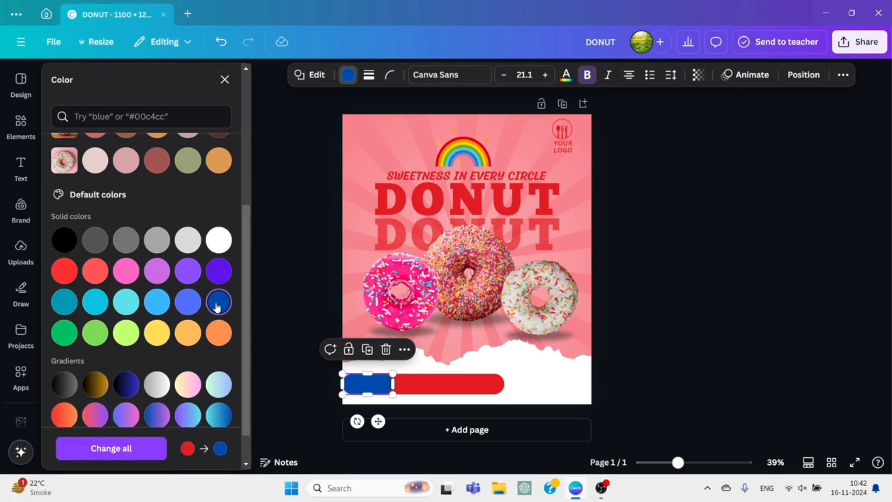
pyautogui.moveTo(393, 384); pyautogui.dragTo(410, 384)
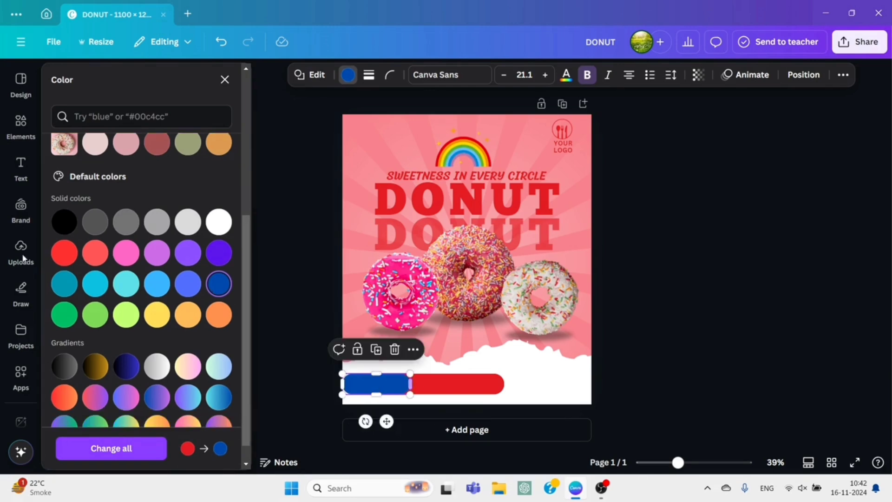
# - Add an "ORDER NOW" heading, shrink it to font size 32 and place it on the blue part of the bar
pyautogui.click(15, 166)
pyautogui.click(131, 225)
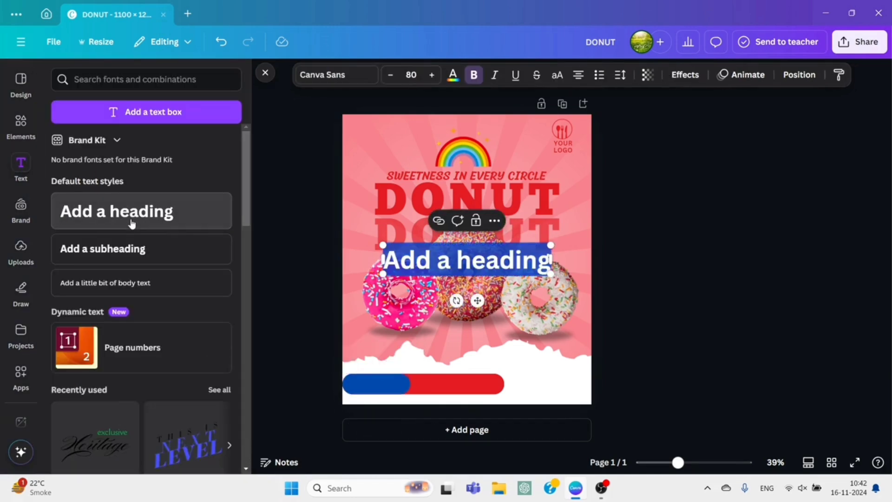
pyautogui.write('ORDE')
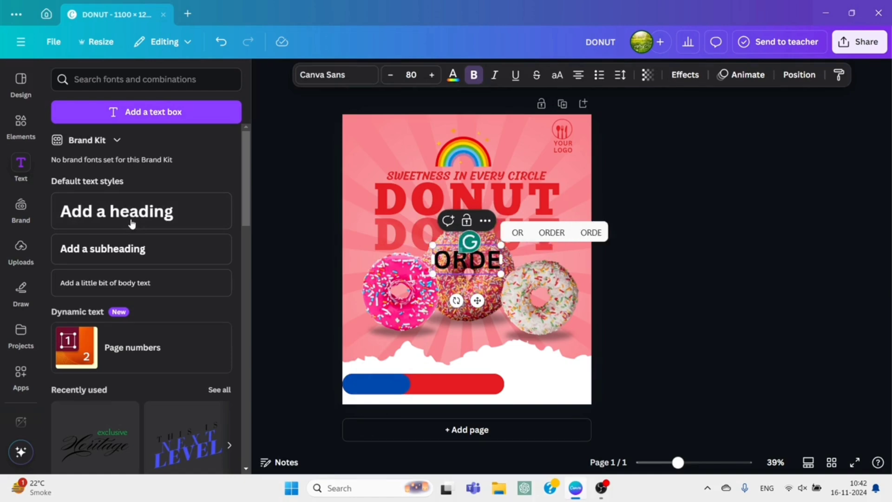
pyautogui.write('R NOW')
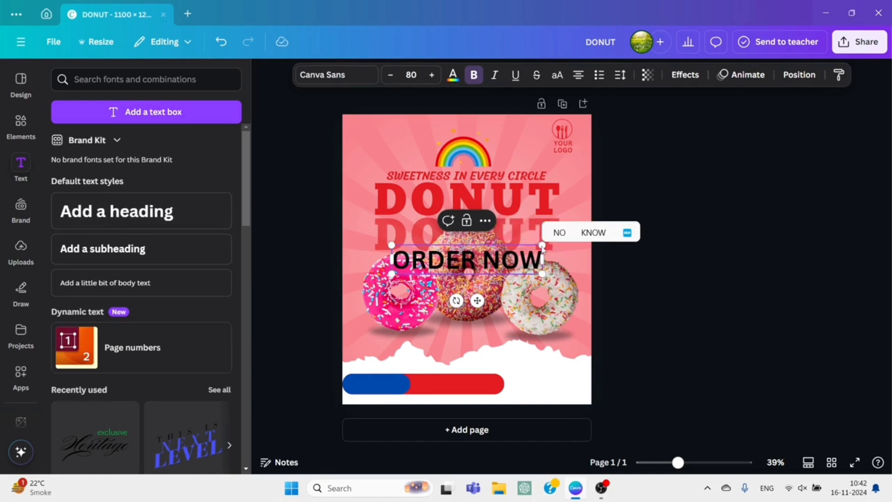
pyautogui.click(623, 286)
pyautogui.click(537, 257)
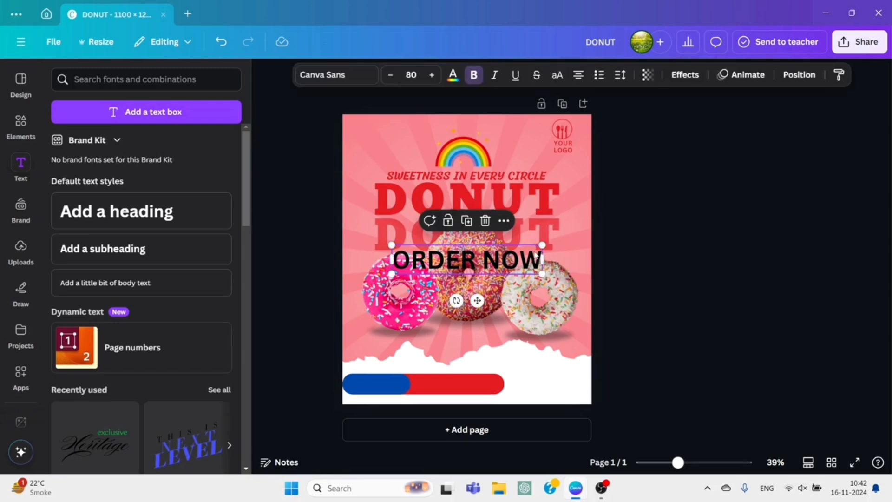
pyautogui.moveTo(546, 242); pyautogui.dragTo(460, 256)
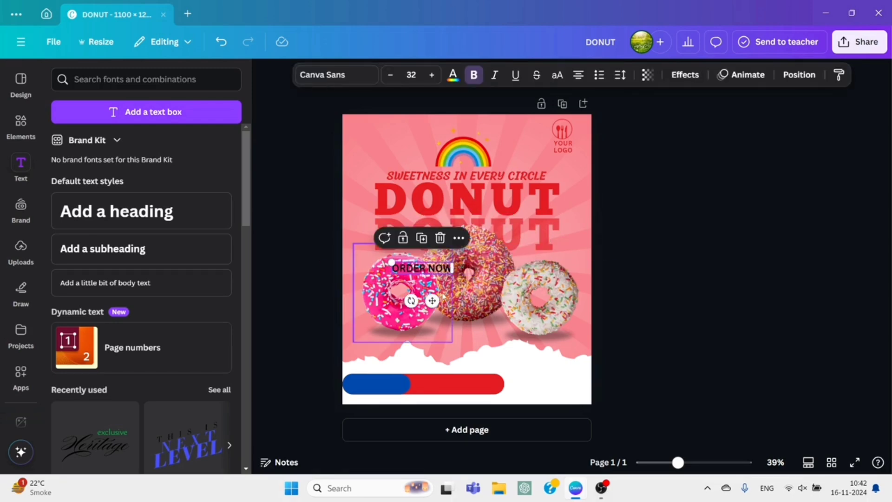
pyautogui.moveTo(434, 300); pyautogui.dragTo(385, 417)
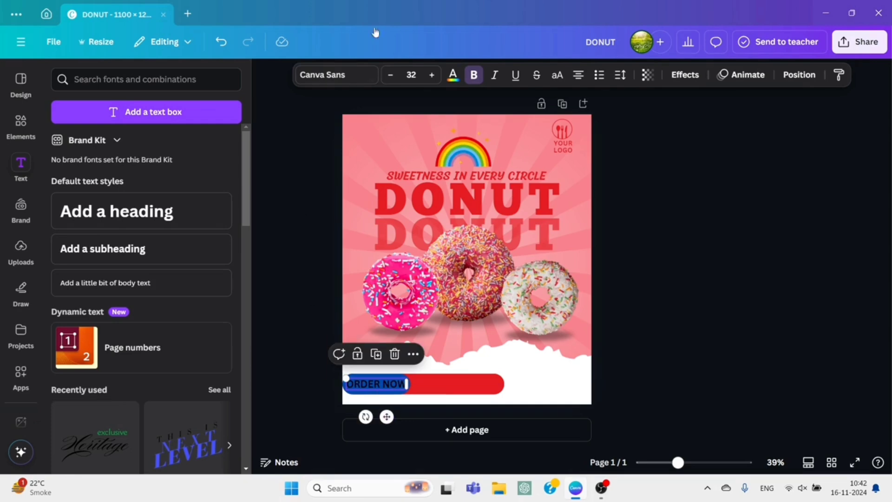
# - Colour the ORDER NOW text white
pyautogui.click(452, 76)
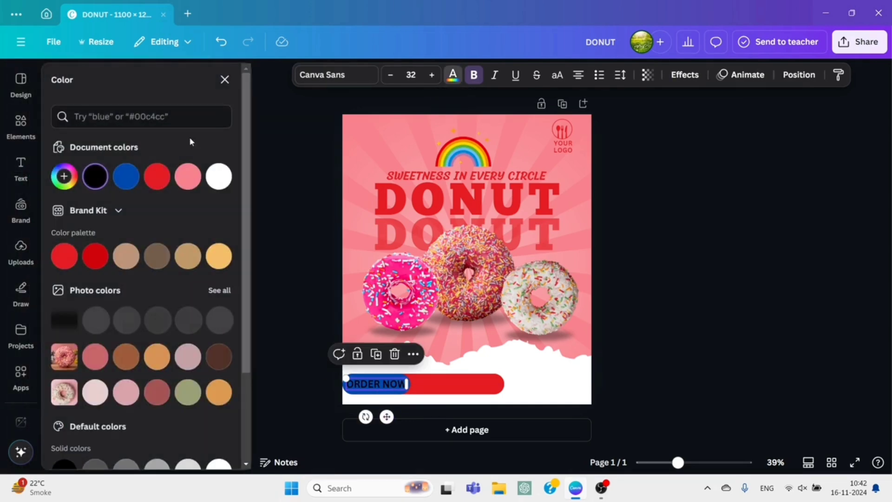
pyautogui.click(64, 257)
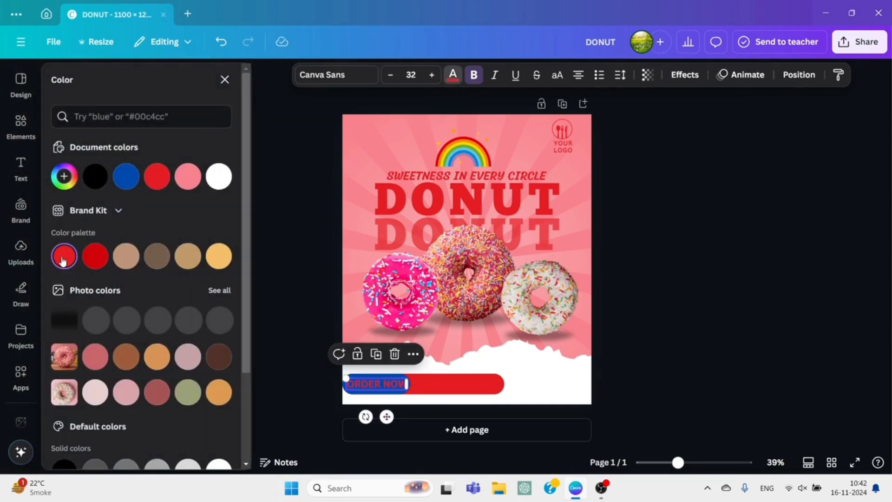
pyautogui.click(218, 175)
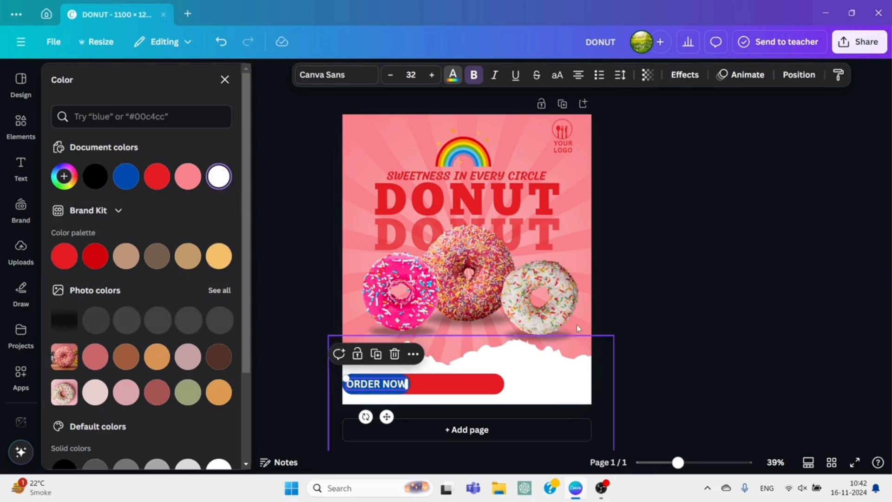
pyautogui.press('Escape')
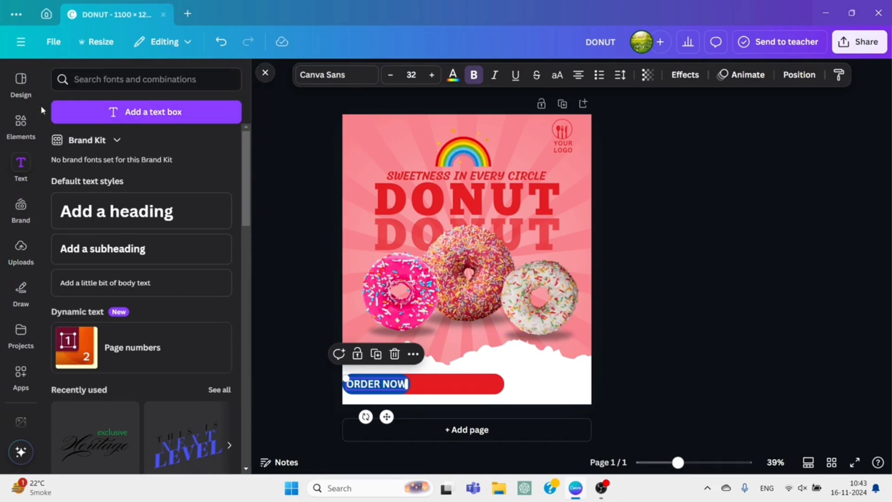
# - Search the elements for "PHONE" and insert the graphic of a handset inside a ring
pyautogui.click(27, 125)
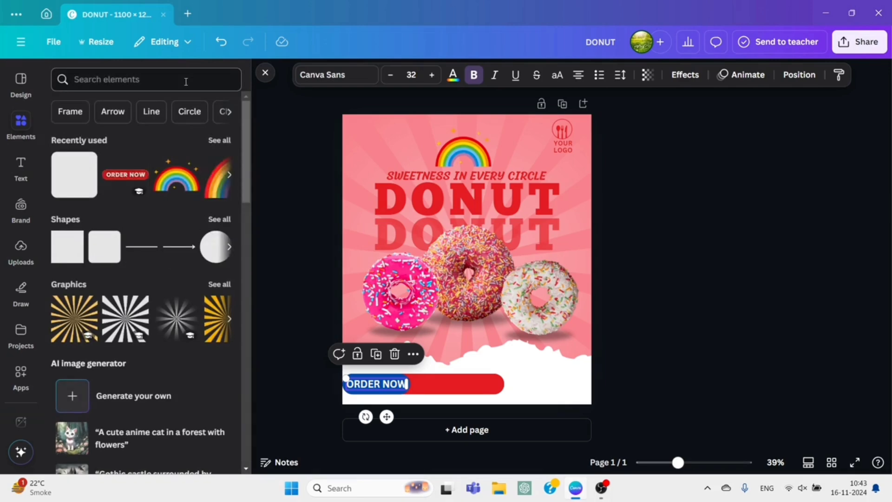
pyautogui.click(186, 80)
pyautogui.write('PHO')
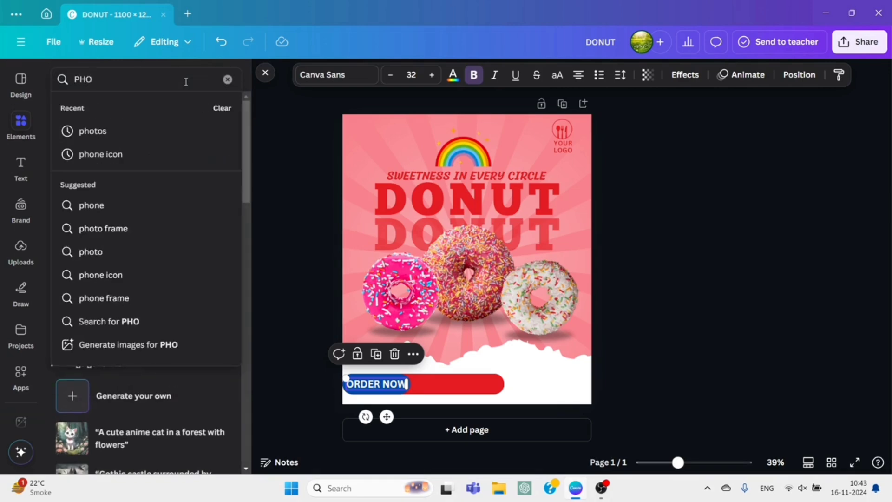
pyautogui.write('E')
pyautogui.press('BackSpace')
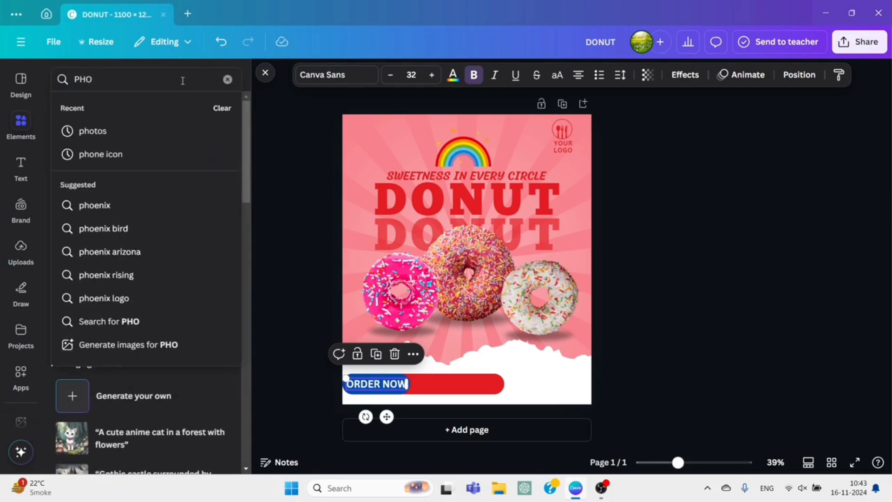
pyautogui.write('NE')
pyautogui.press('Return')
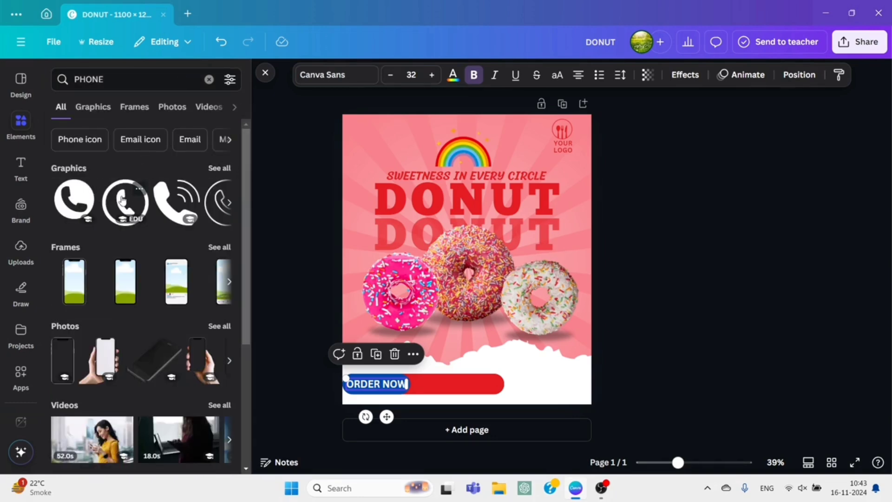
pyautogui.click(122, 200)
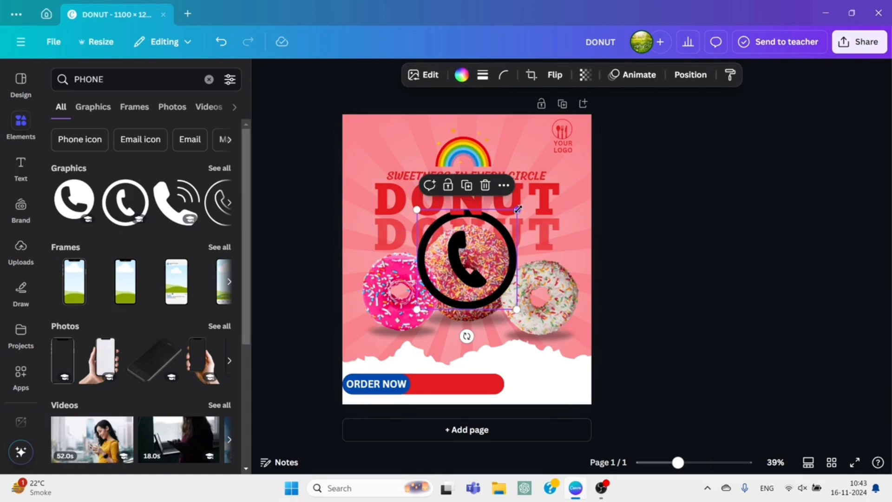
# - Shrink the phone icon, place it on the red bar just beside the blue part, and colour it white
pyautogui.moveTo(506, 214); pyautogui.dragTo(428, 379)
pyautogui.moveTo(429, 426); pyautogui.dragTo(429, 421)
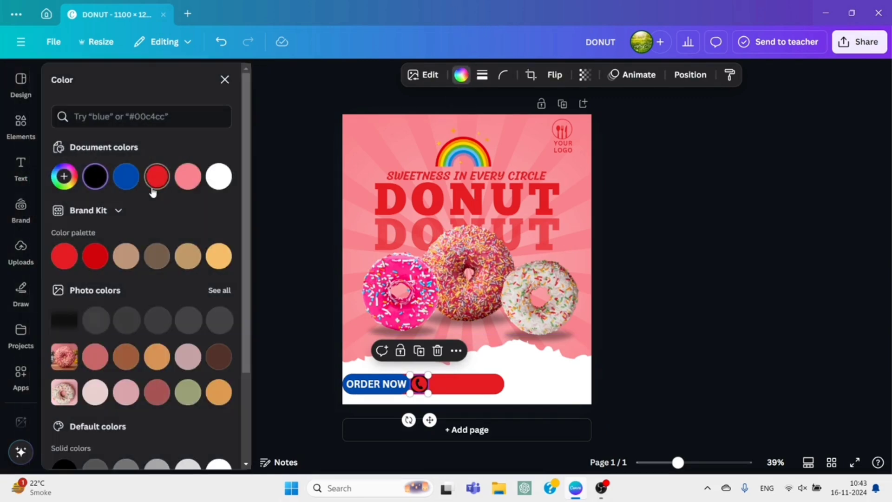
pyautogui.click(218, 176)
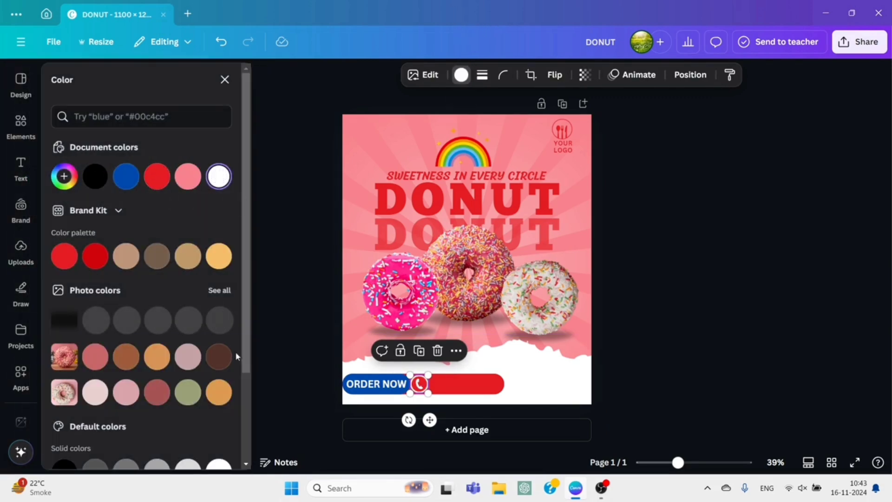
# - Add a subheading with the phone number, shrink it to font size 38.1 and fit it on the red bar beside the phone icon
pyautogui.click(18, 165)
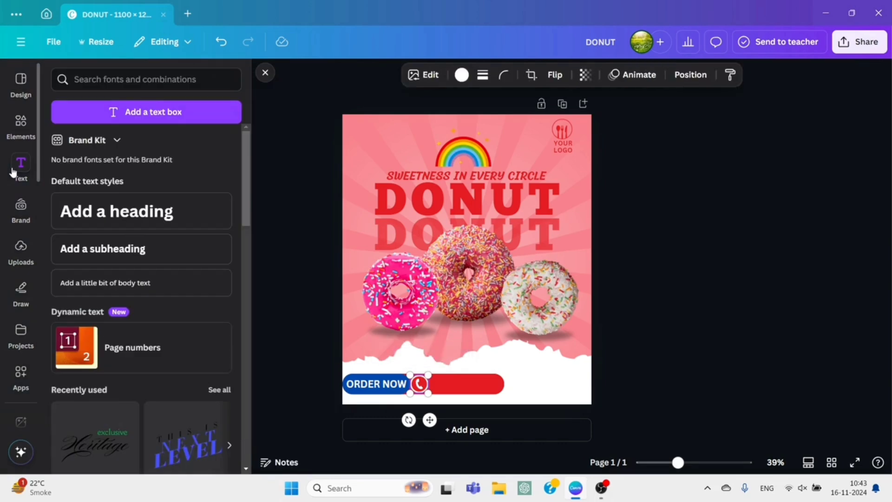
pyautogui.click(114, 262)
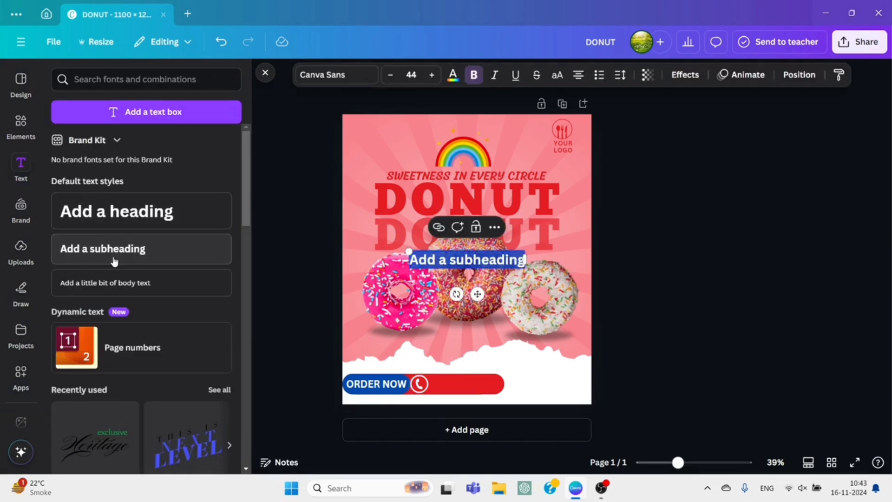
pyautogui.write('12345')
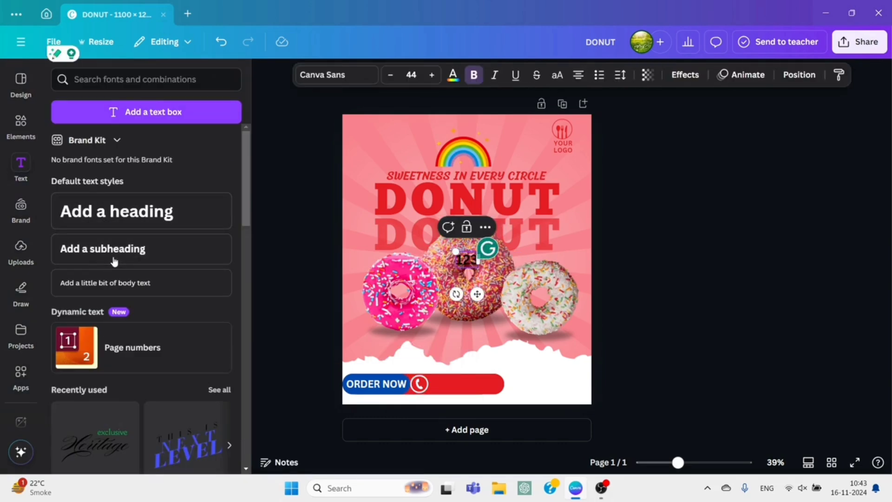
pyautogui.write('67890')
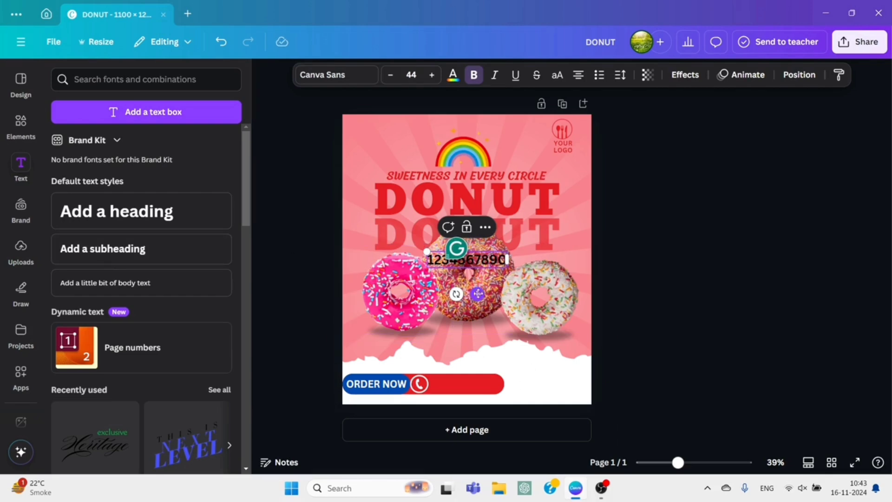
pyautogui.moveTo(477, 294); pyautogui.dragTo(481, 417)
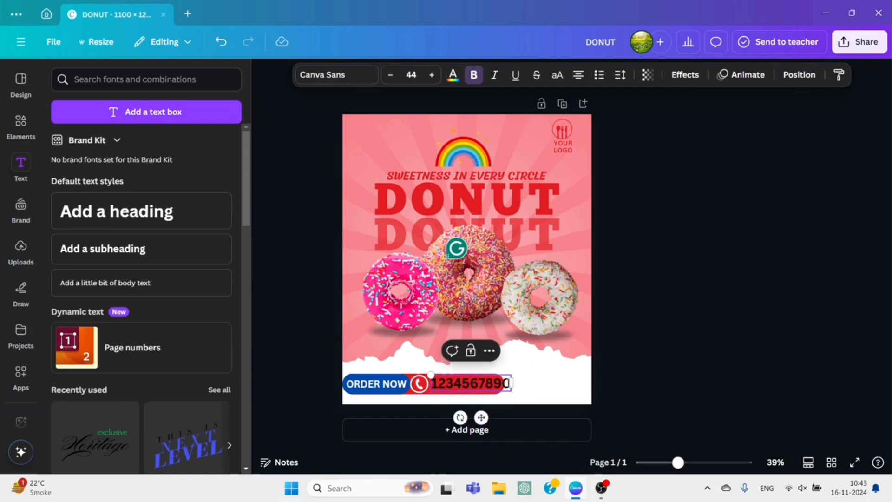
pyautogui.moveTo(430, 374); pyautogui.dragTo(442, 378)
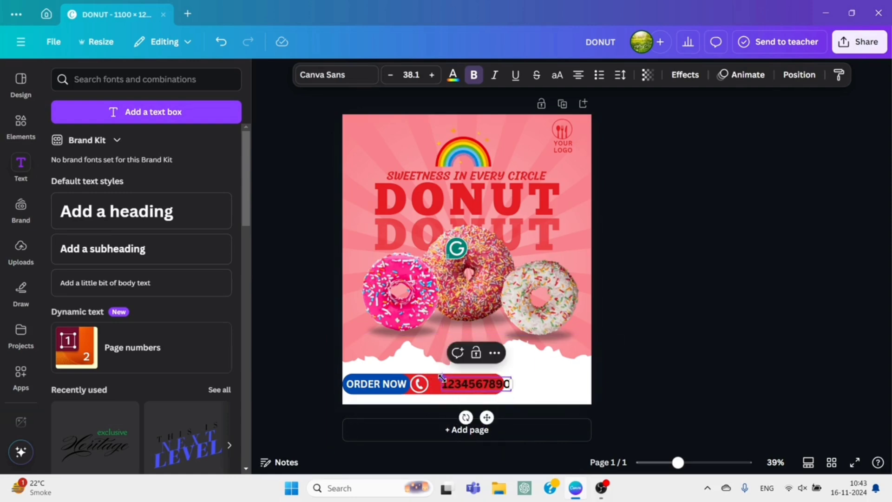
pyautogui.moveTo(486, 417); pyautogui.dragTo(473, 416)
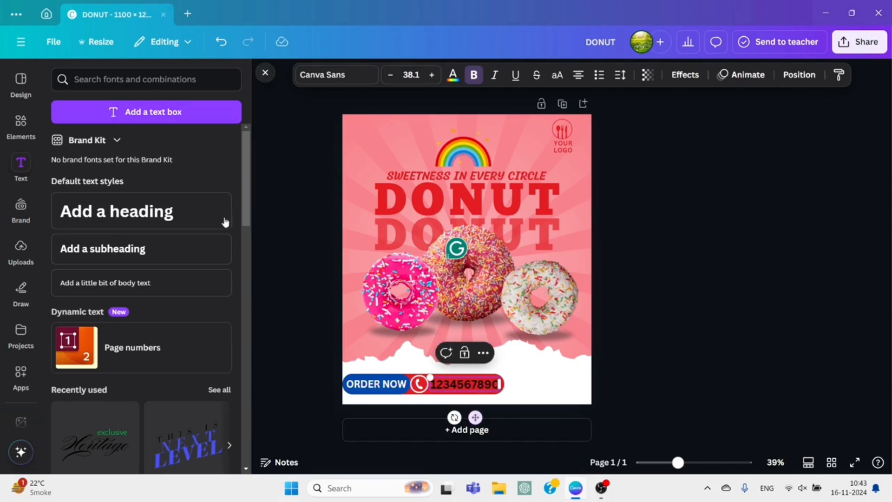
# - Colour the phone number white, applying the black-to-white change to the whole design
pyautogui.click(460, 71)
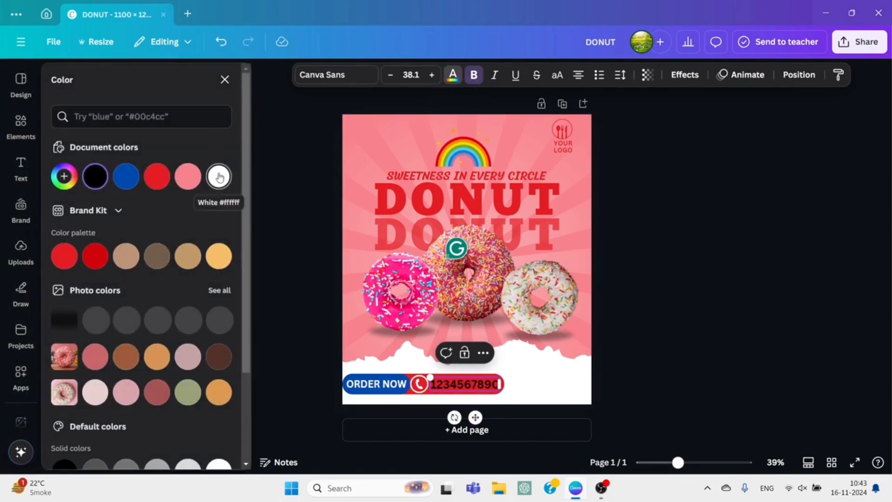
pyautogui.click(219, 176)
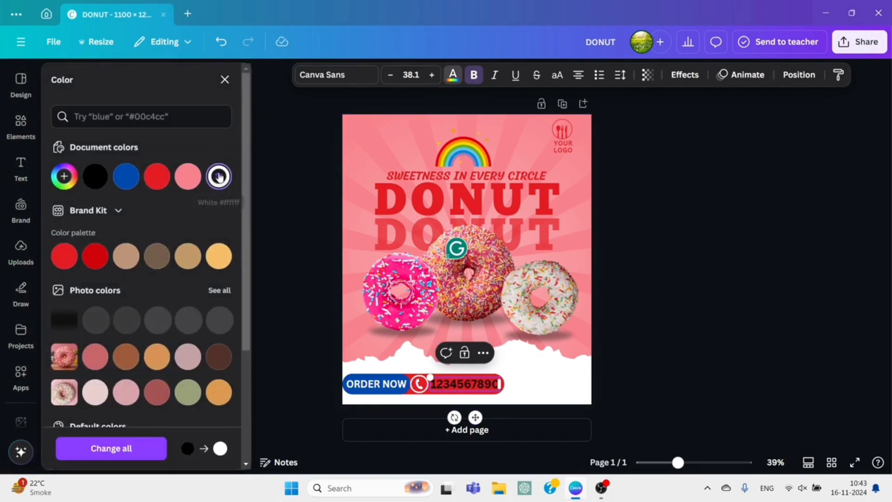
pyautogui.click(129, 448)
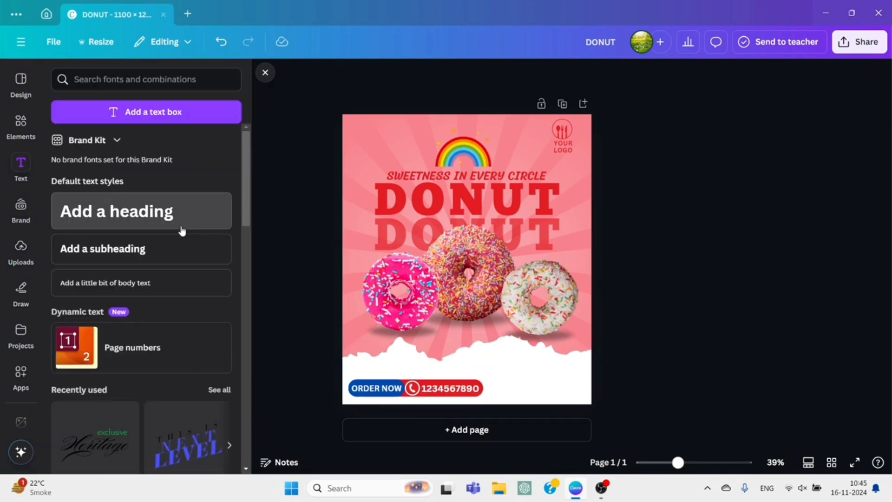
# - Add a heading reading "10% OFF" and place it on the white area just above and beside the phone bar
pyautogui.click(181, 227)
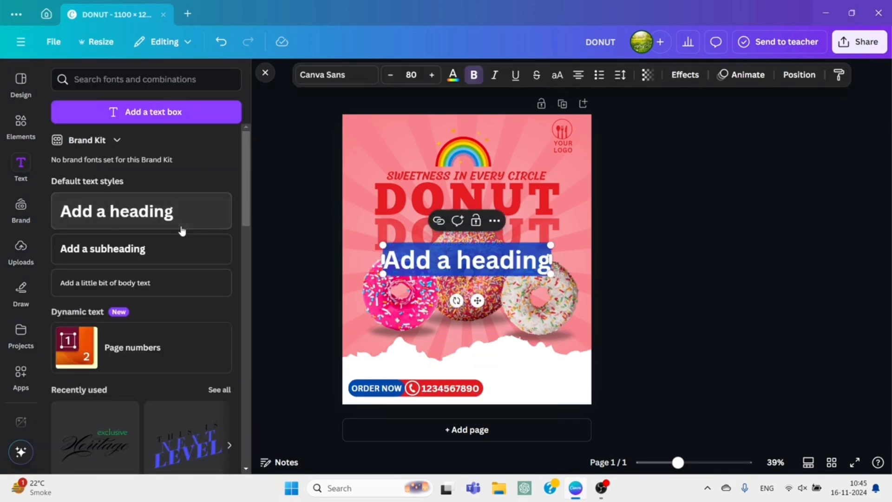
pyautogui.write('10')
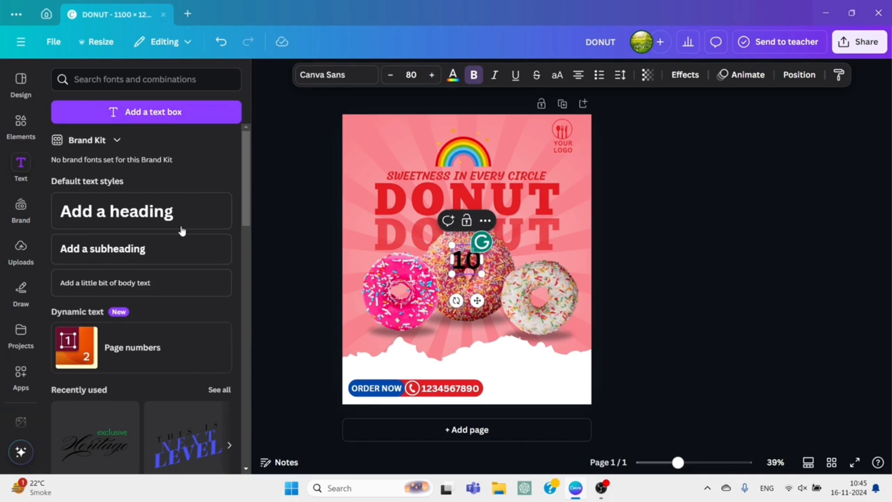
pyautogui.write('% OFF')
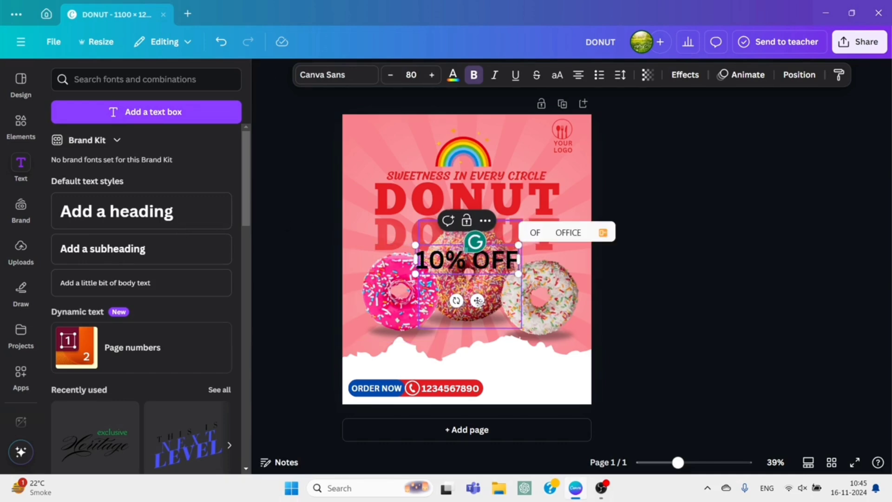
pyautogui.moveTo(477, 300); pyautogui.dragTo(529, 407)
# - Colour the 10% OFF text with the first red of the brand palette, applying the black-to-red change to the whole design
pyautogui.click(453, 75)
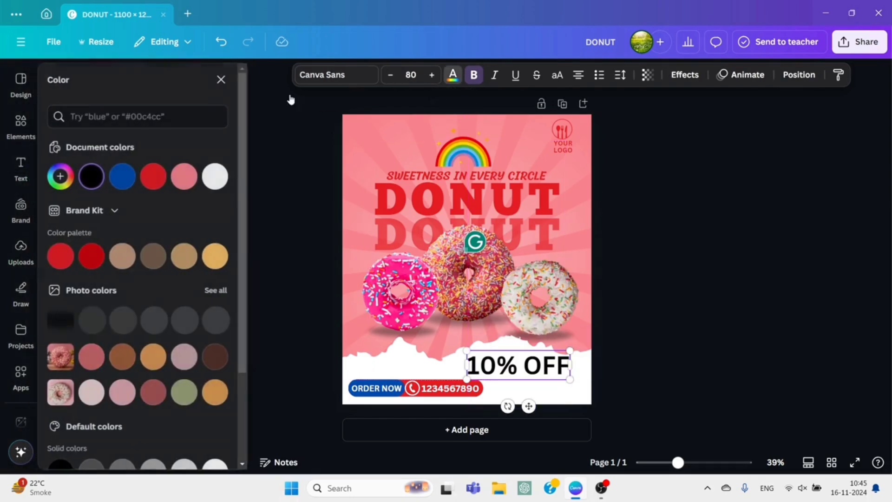
pyautogui.click(59, 263)
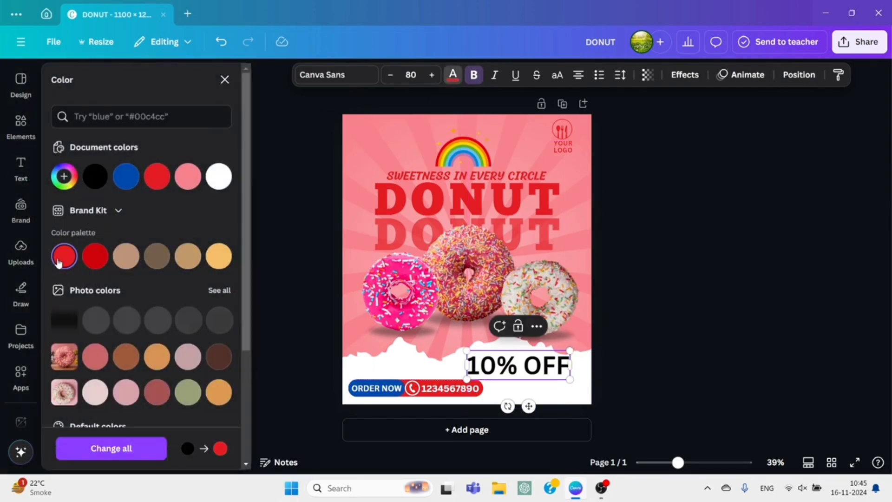
pyautogui.click(132, 455)
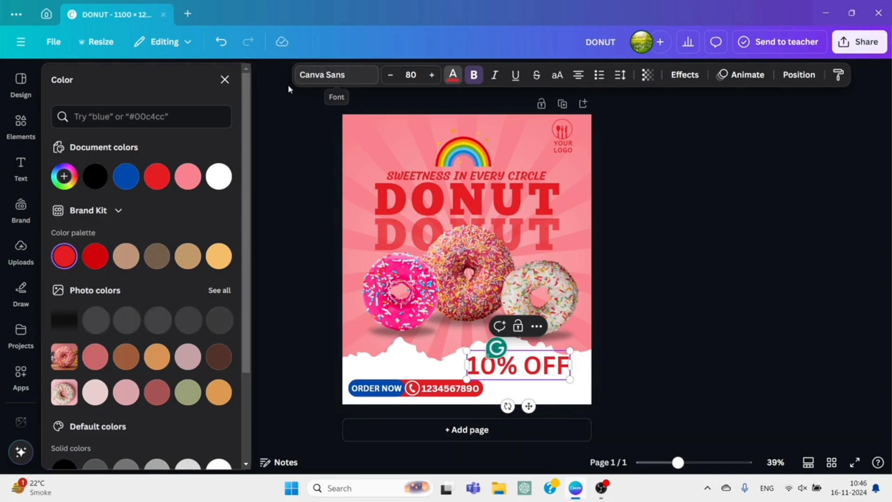
# - Search the fonts for "AVALLON" and set the 10% OFF text in Avallon Alt
pyautogui.click(319, 80)
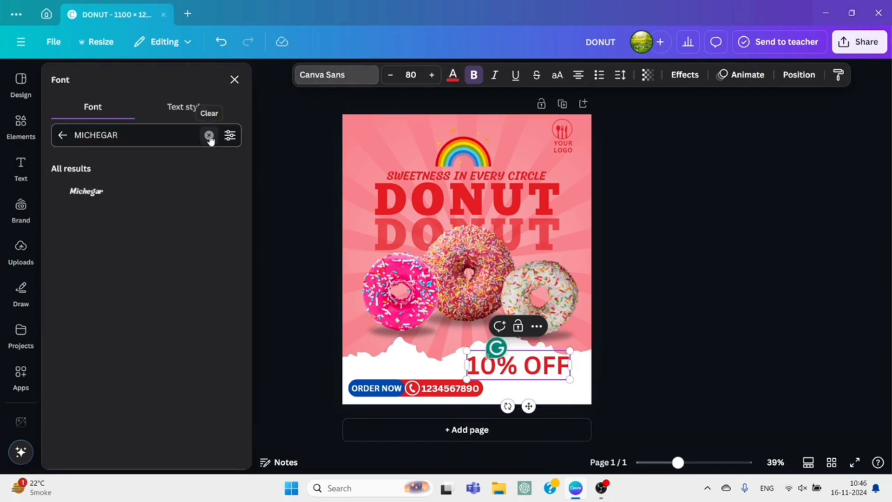
pyautogui.click(209, 135)
pyautogui.write('A')
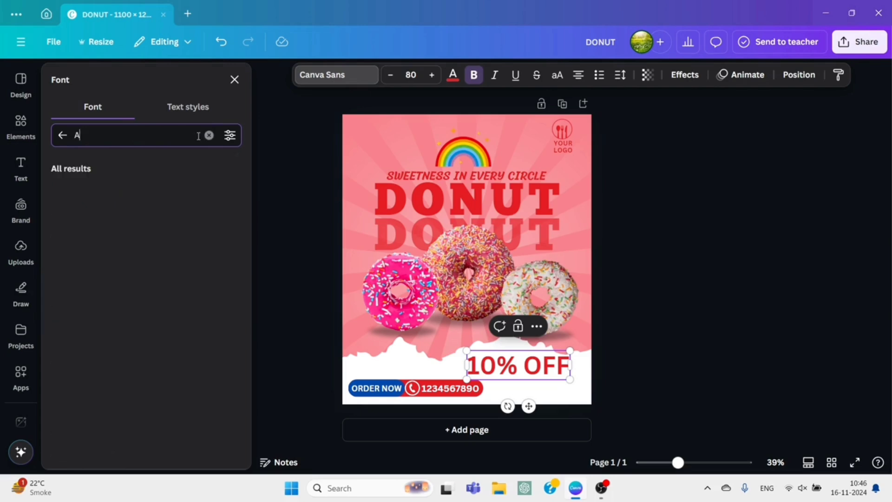
pyautogui.write('VALLON')
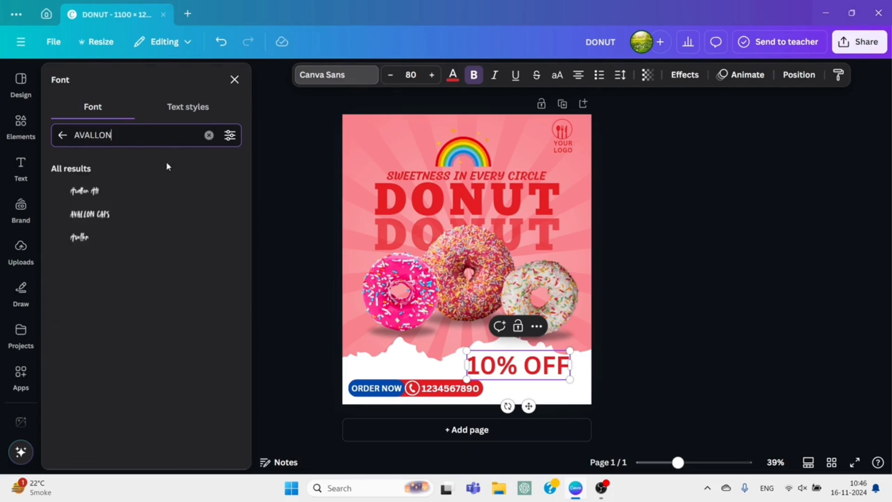
pyautogui.click(85, 198)
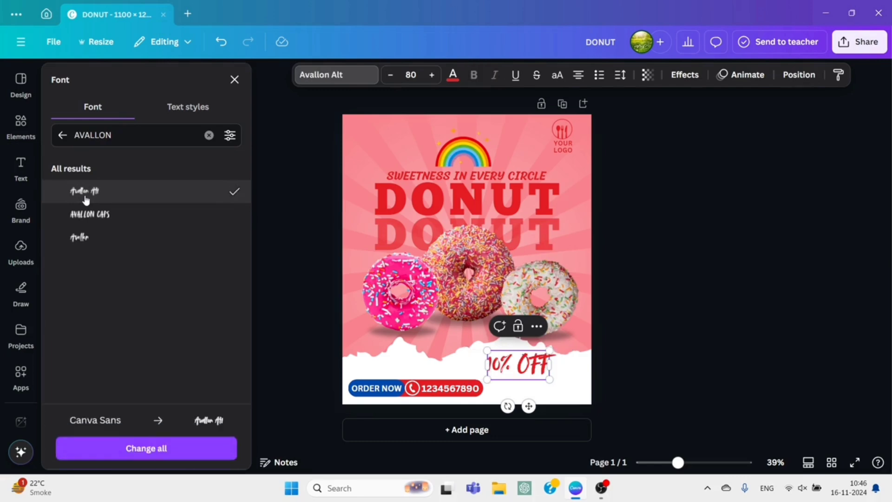
# - Enlarge the 10% OFF text to font size 136 and move it close to the poster's lower-right corner
pyautogui.moveTo(485, 348); pyautogui.dragTo(444, 330)
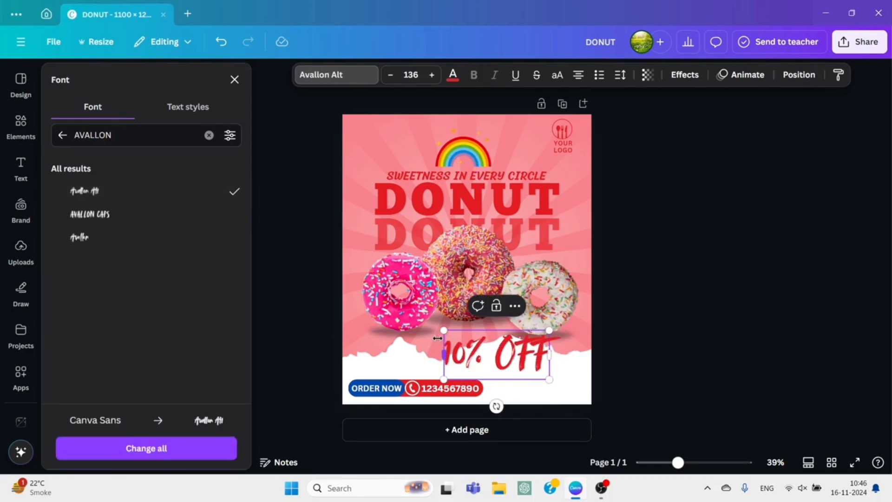
pyautogui.click(649, 353)
pyautogui.click(644, 355)
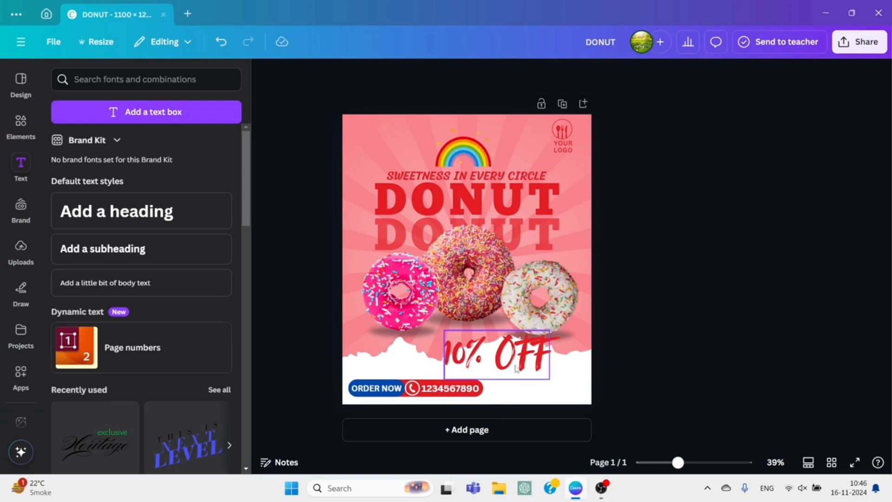
pyautogui.moveTo(516, 368); pyautogui.dragTo(549, 376)
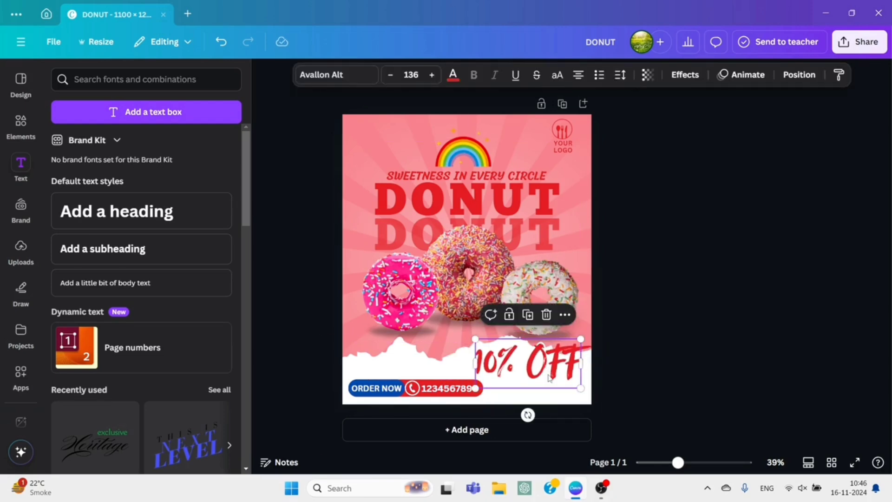
pyautogui.click(670, 368)
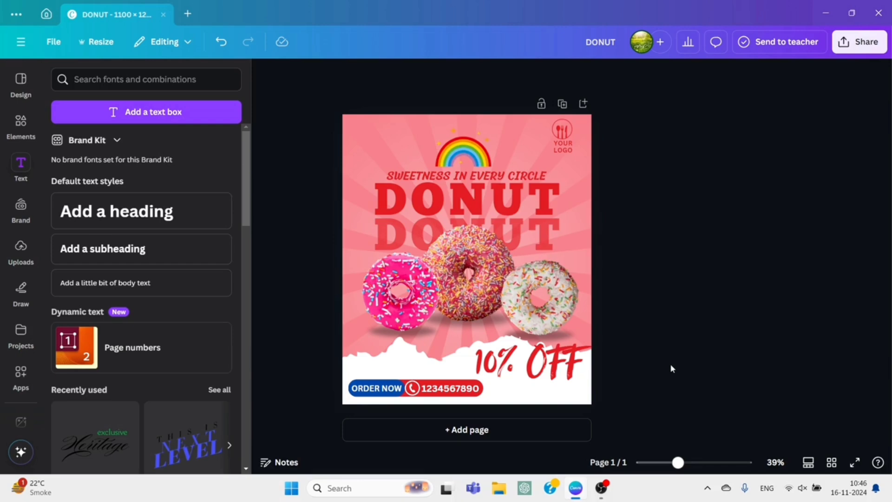